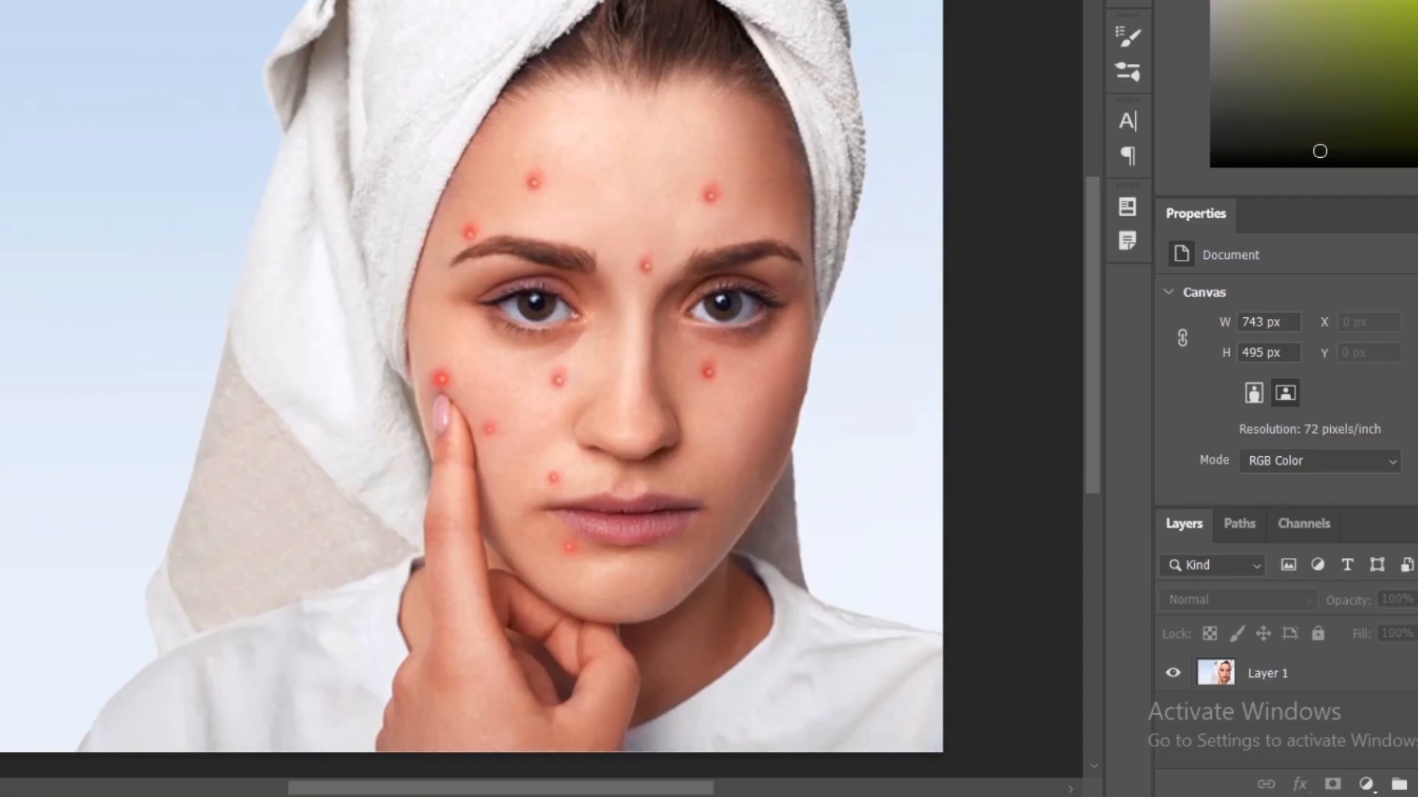
# Step: Add a new empty layer above the portrait, activate the Spot Healing Brush tool and make the new layer active
pyautogui.hotkey('ctrl', 'alt', 'shift', 'n')
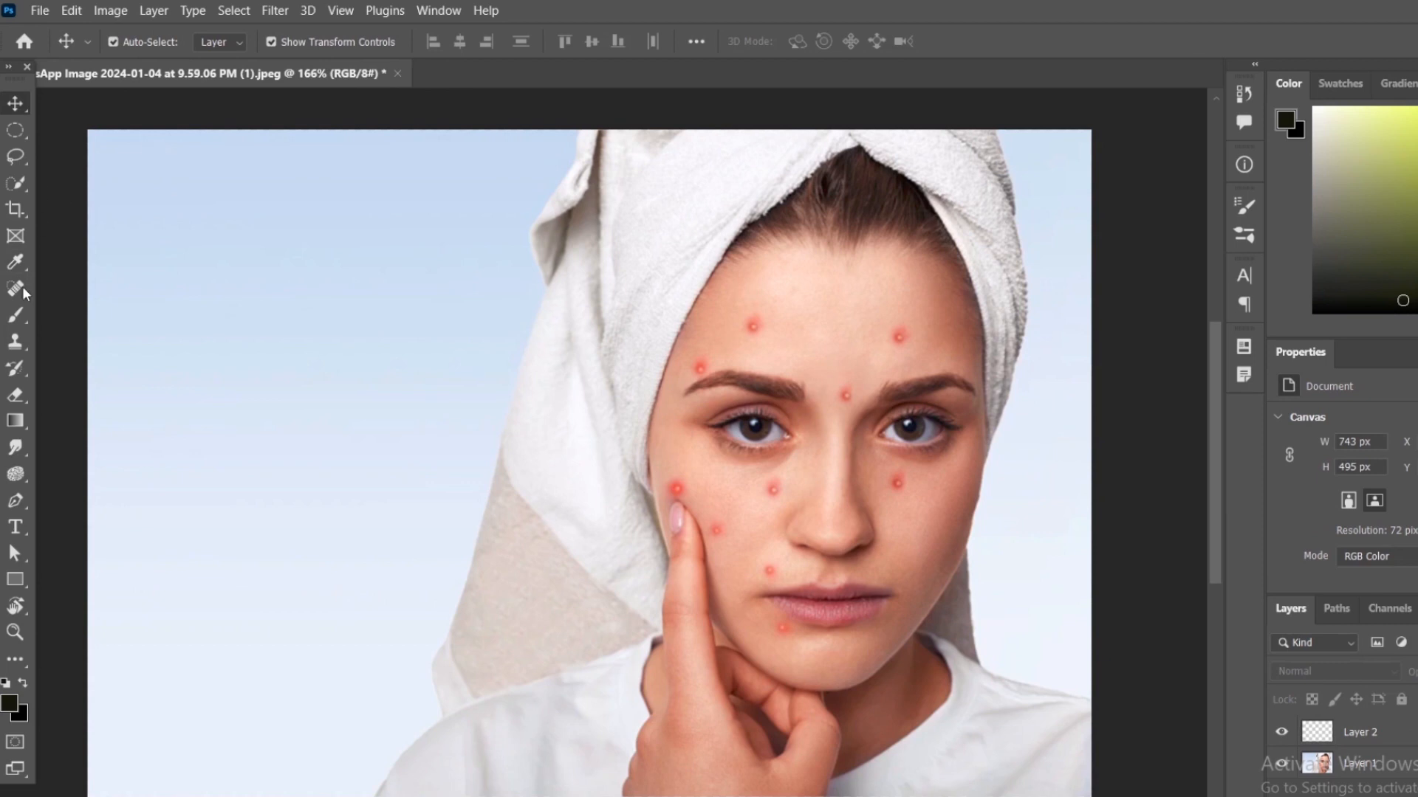
pyautogui.click(22, 292)
pyautogui.rightClick(23, 293)
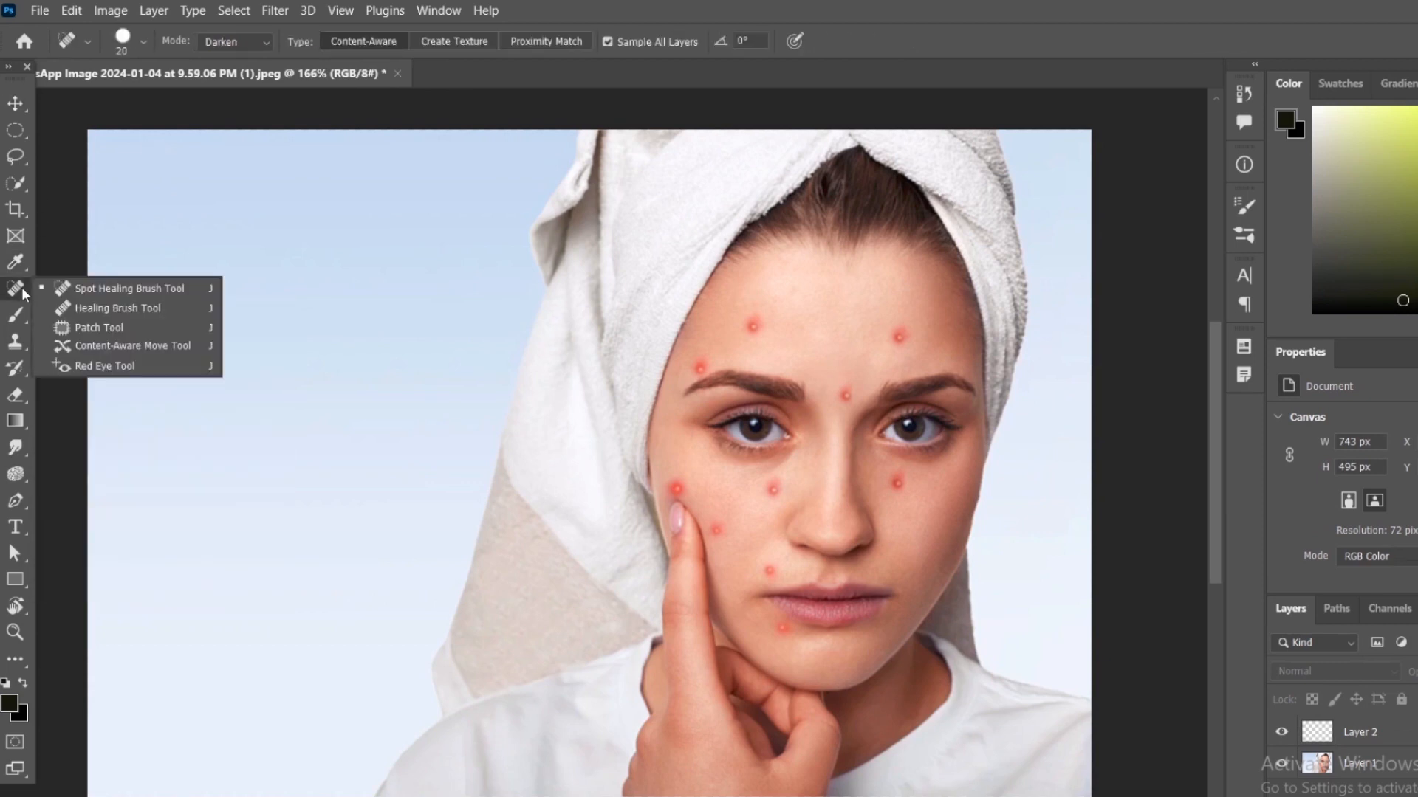
pyautogui.click(107, 284)
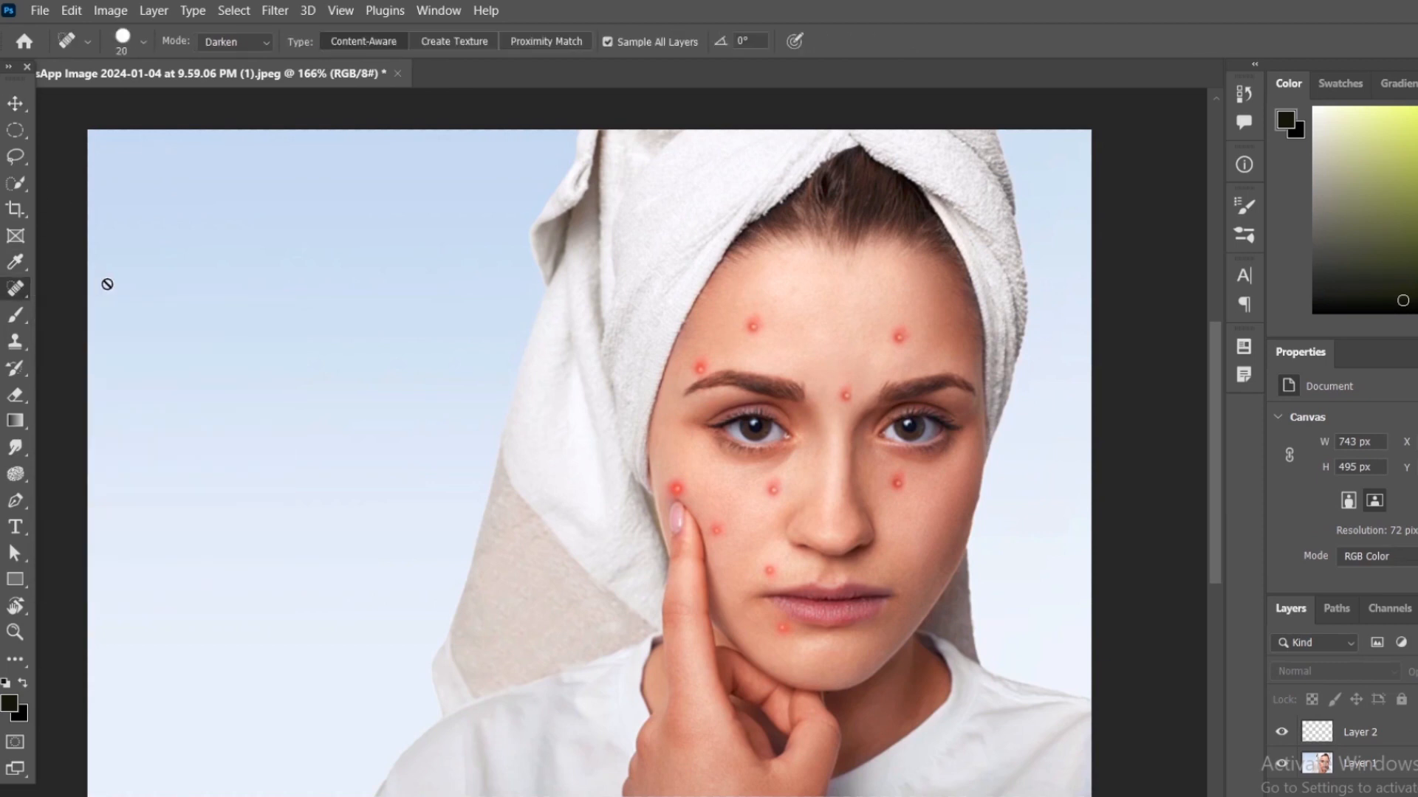
pyautogui.click(1348, 739)
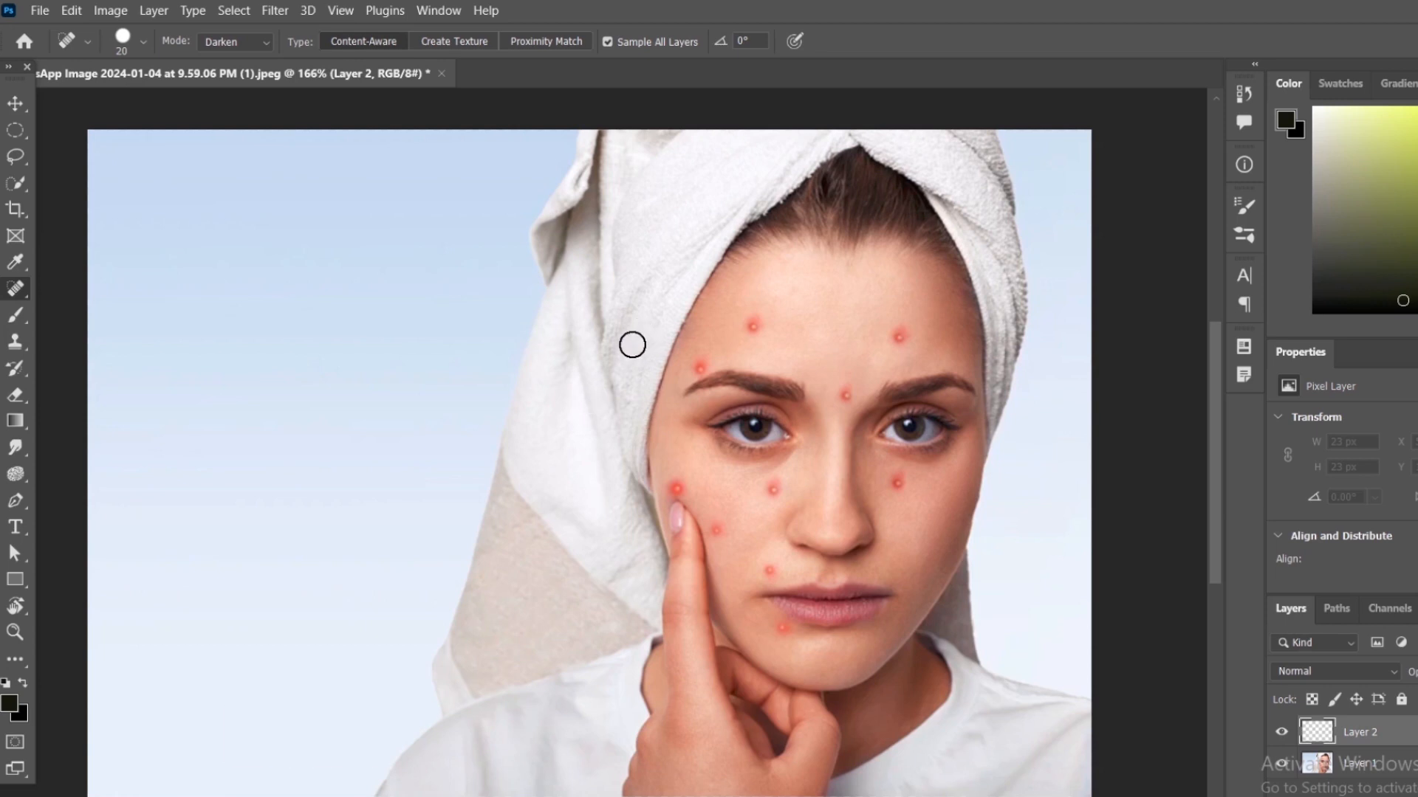
# Step: Enlarge the Spot Healing Brush to a size of 90 px
pyautogui.press(']')
pyautogui.press(']')
pyautogui.press(']')
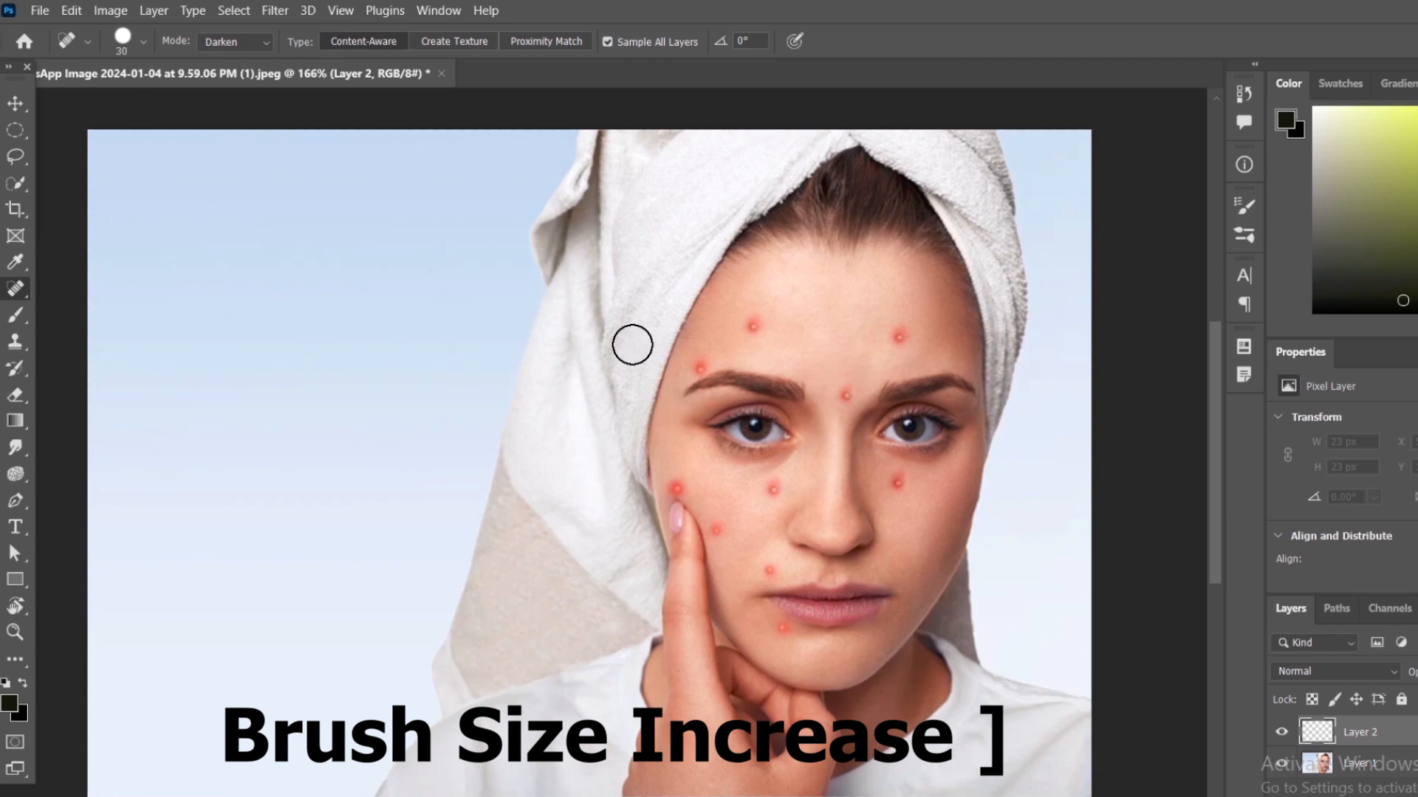
pyautogui.press(']')
pyautogui.press(']')
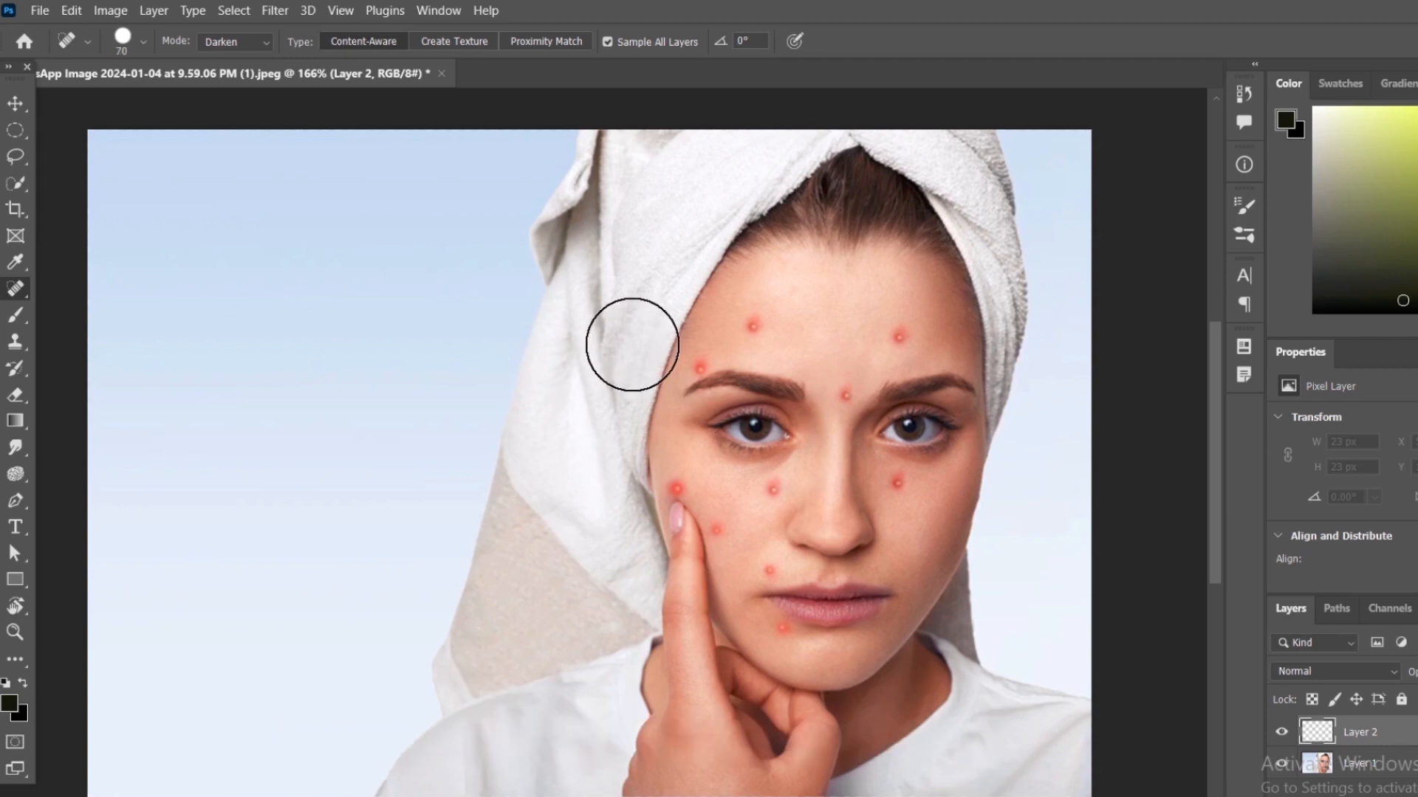
pyautogui.press(']')
pyautogui.press(']')
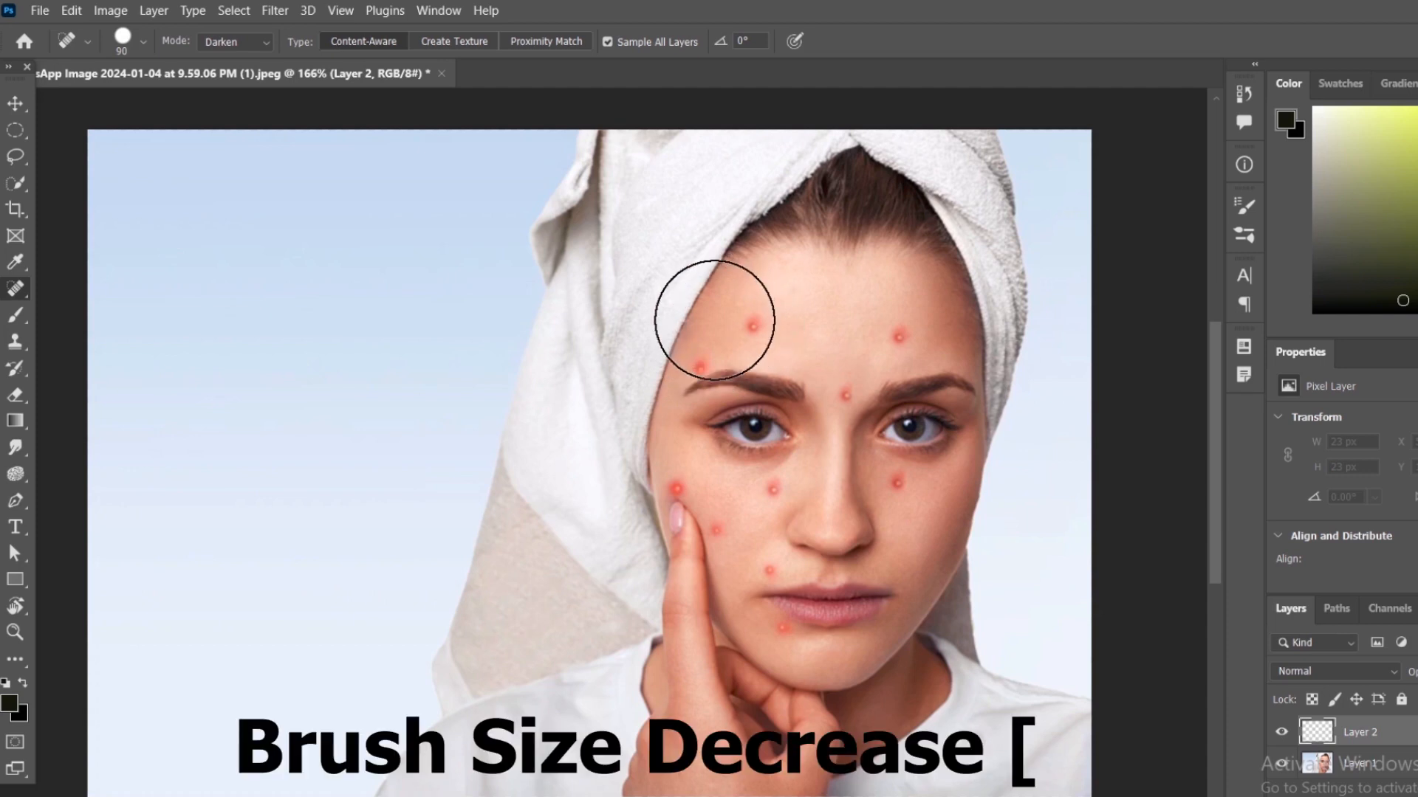
# Step: Shrink the Spot Healing Brush to 30 px and raise it again to 40 px
pyautogui.press('[')
pyautogui.press('[')
pyautogui.press('[')
pyautogui.press('[')
pyautogui.press('[')
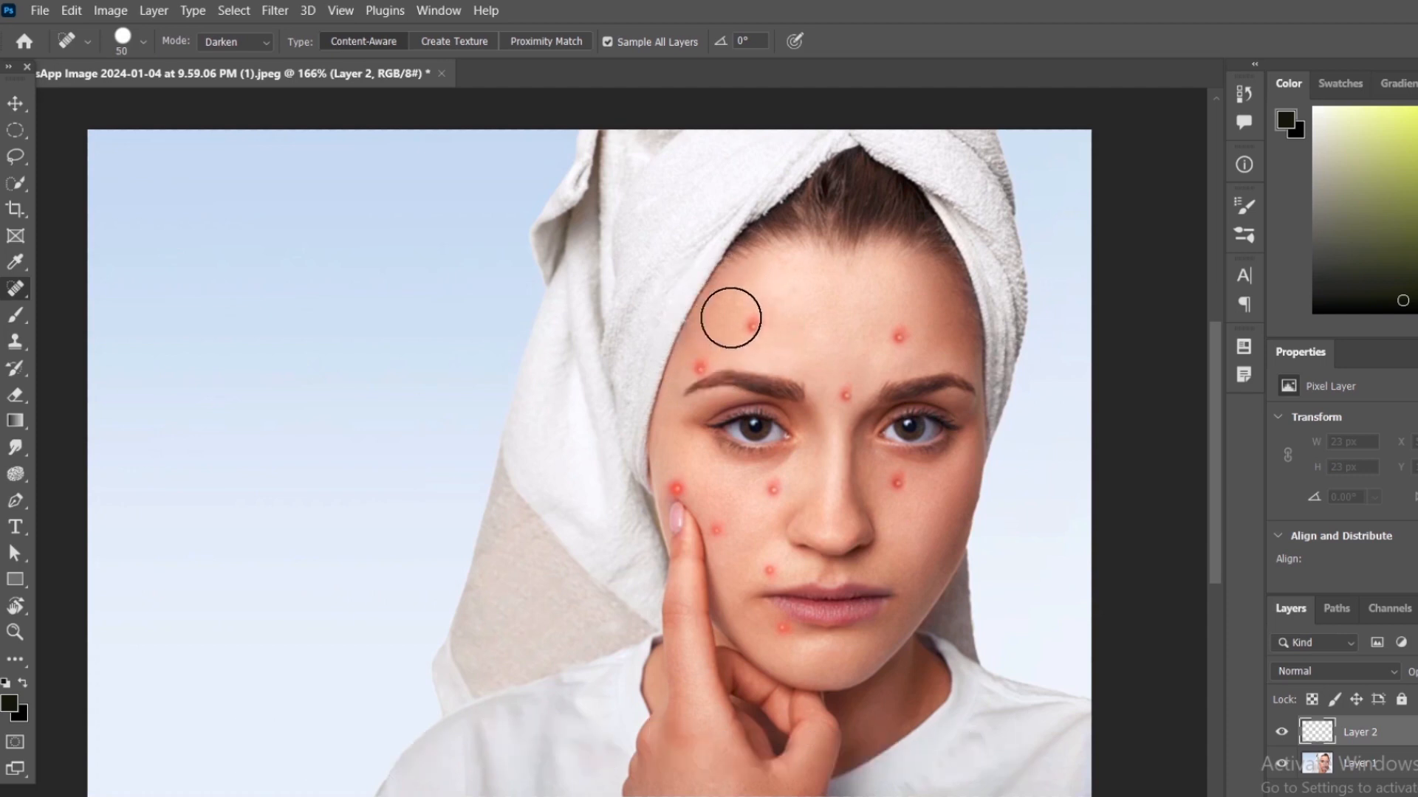
pyautogui.press('[')
pyautogui.press('[')
pyautogui.press('[')
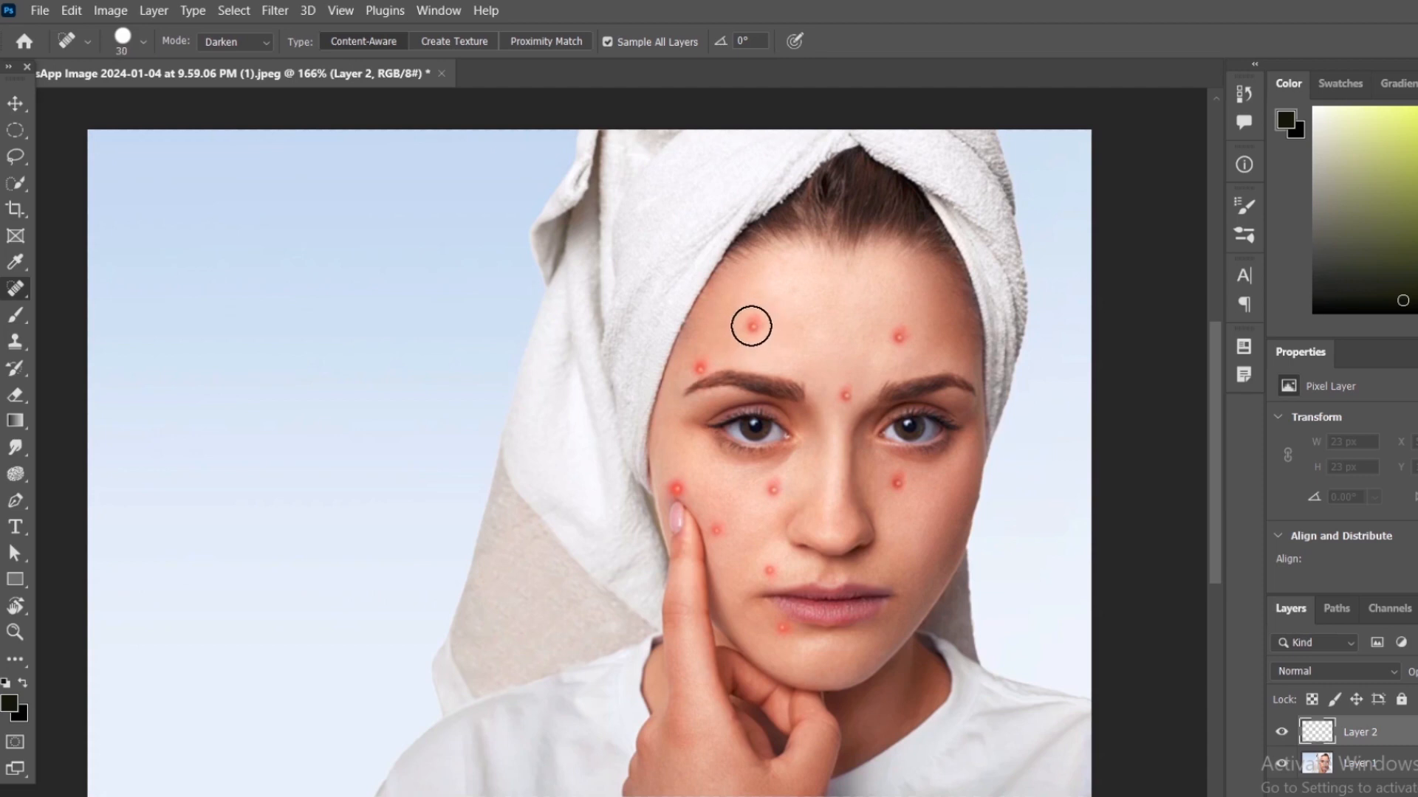
pyautogui.press(']')
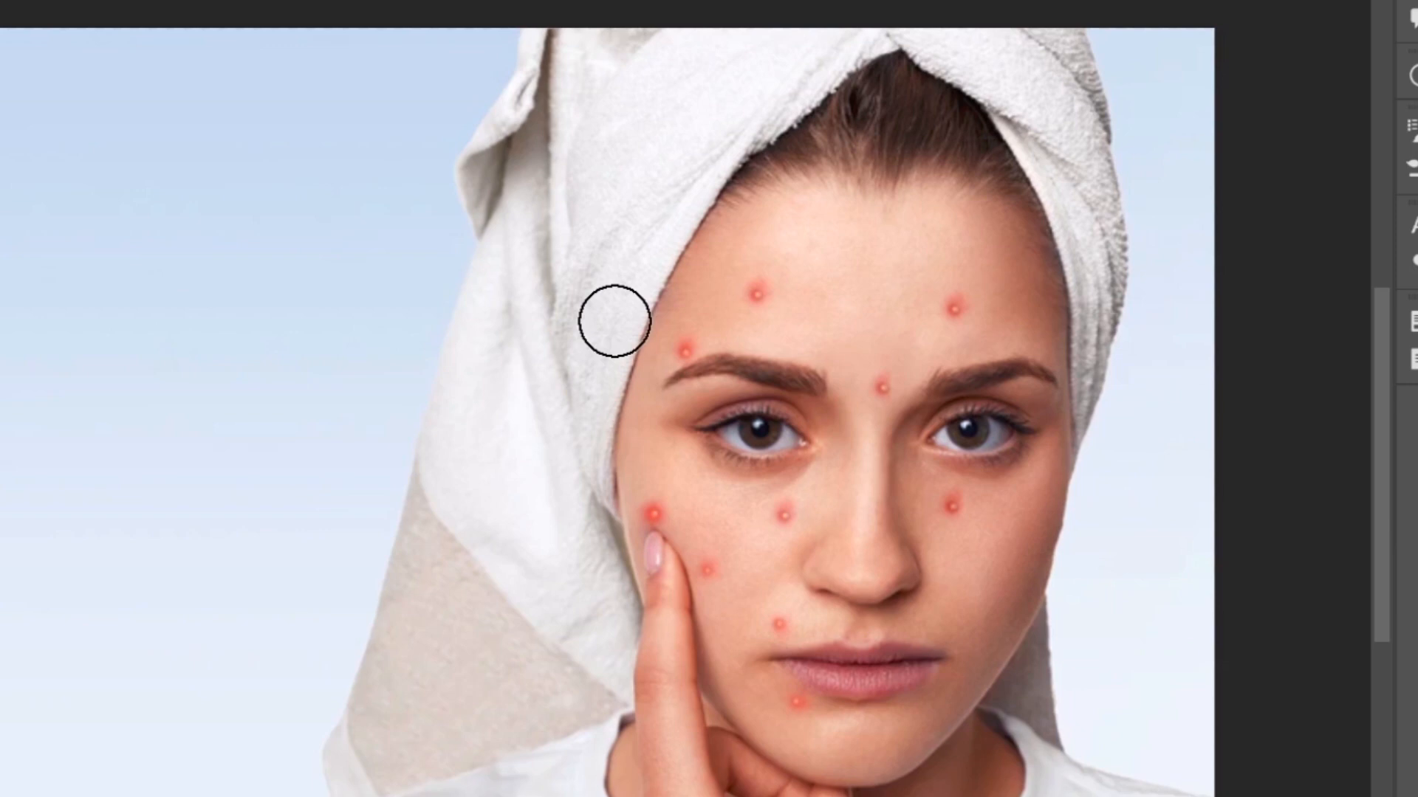
# Step: Enlarge the healing brush to 149 px in its on-canvas brush settings
pyautogui.rightClick(614, 321)
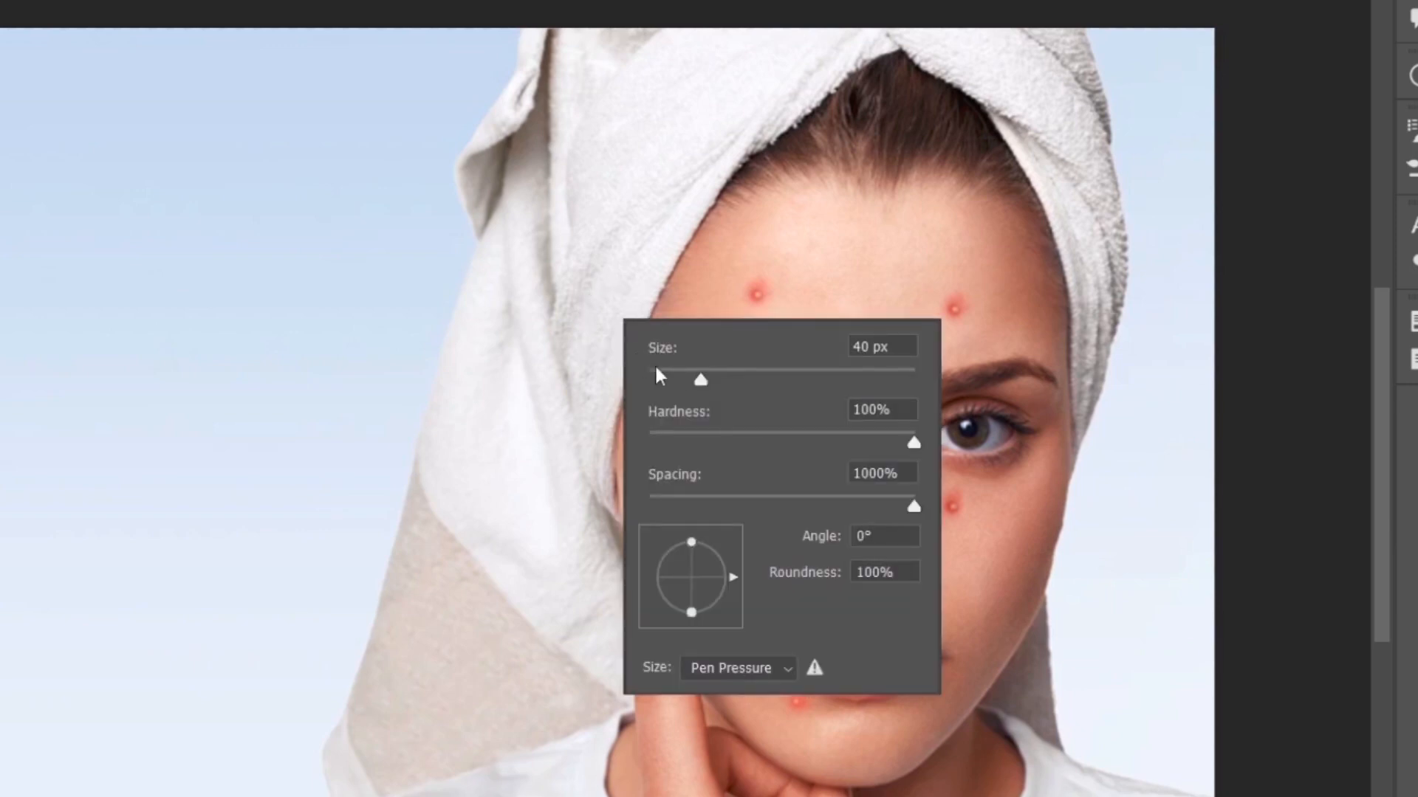
pyautogui.moveTo(700, 378)
pyautogui.mouseDown()
pyautogui.moveTo(831, 379)
pyautogui.moveTo(697, 380)
pyautogui.mouseUp()
pyautogui.click(783, 380)
pyautogui.moveTo(788, 381); pyautogui.dragTo(813, 380)
pyautogui.click(1338, 795)
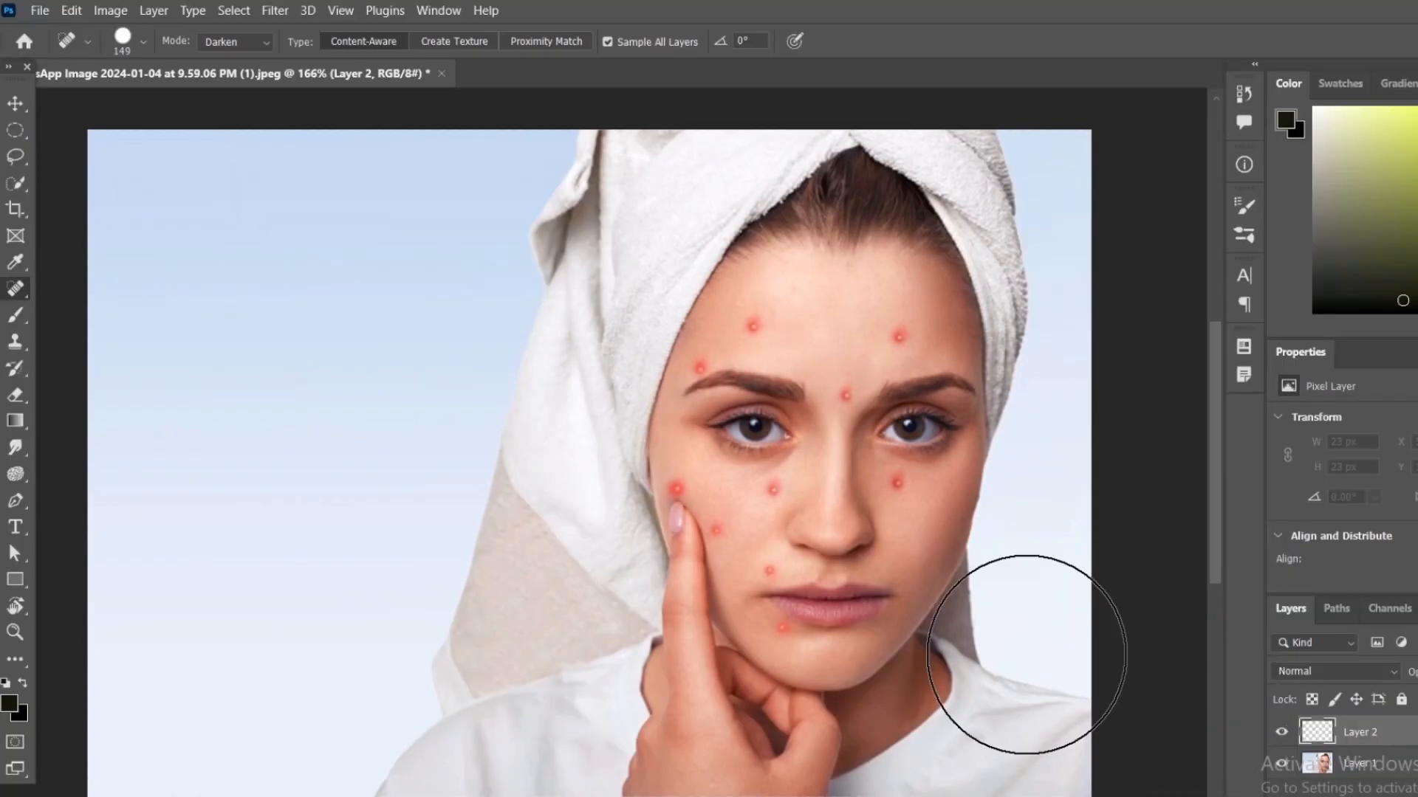
# Step: Reduce the Spot Healing Brush to a size of 20 px
pyautogui.press('[')
pyautogui.press('[')
pyautogui.press('[')
pyautogui.press('[')
pyautogui.press('[')
pyautogui.press('[')
pyautogui.press('[')
pyautogui.press('[')
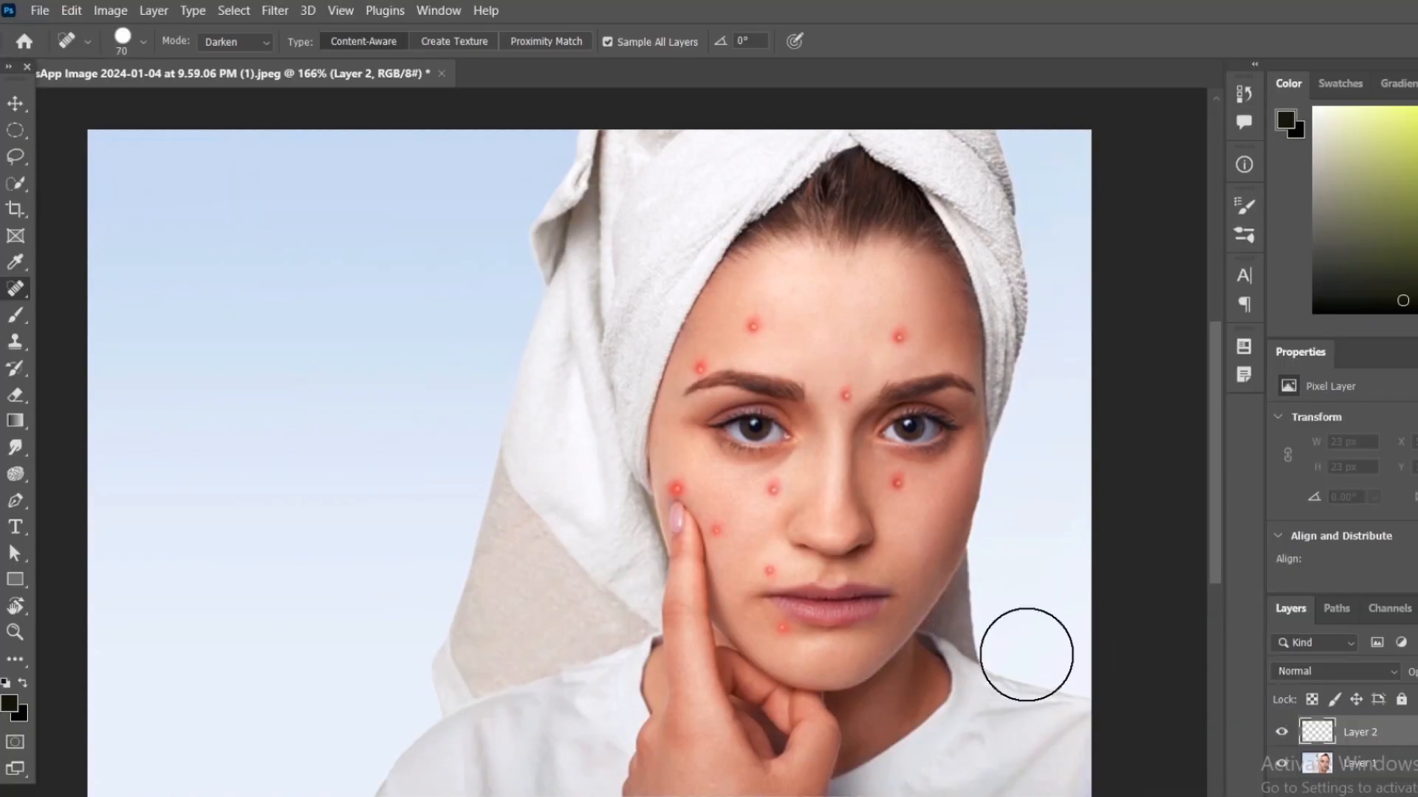
pyautogui.press('[')
pyautogui.press('[')
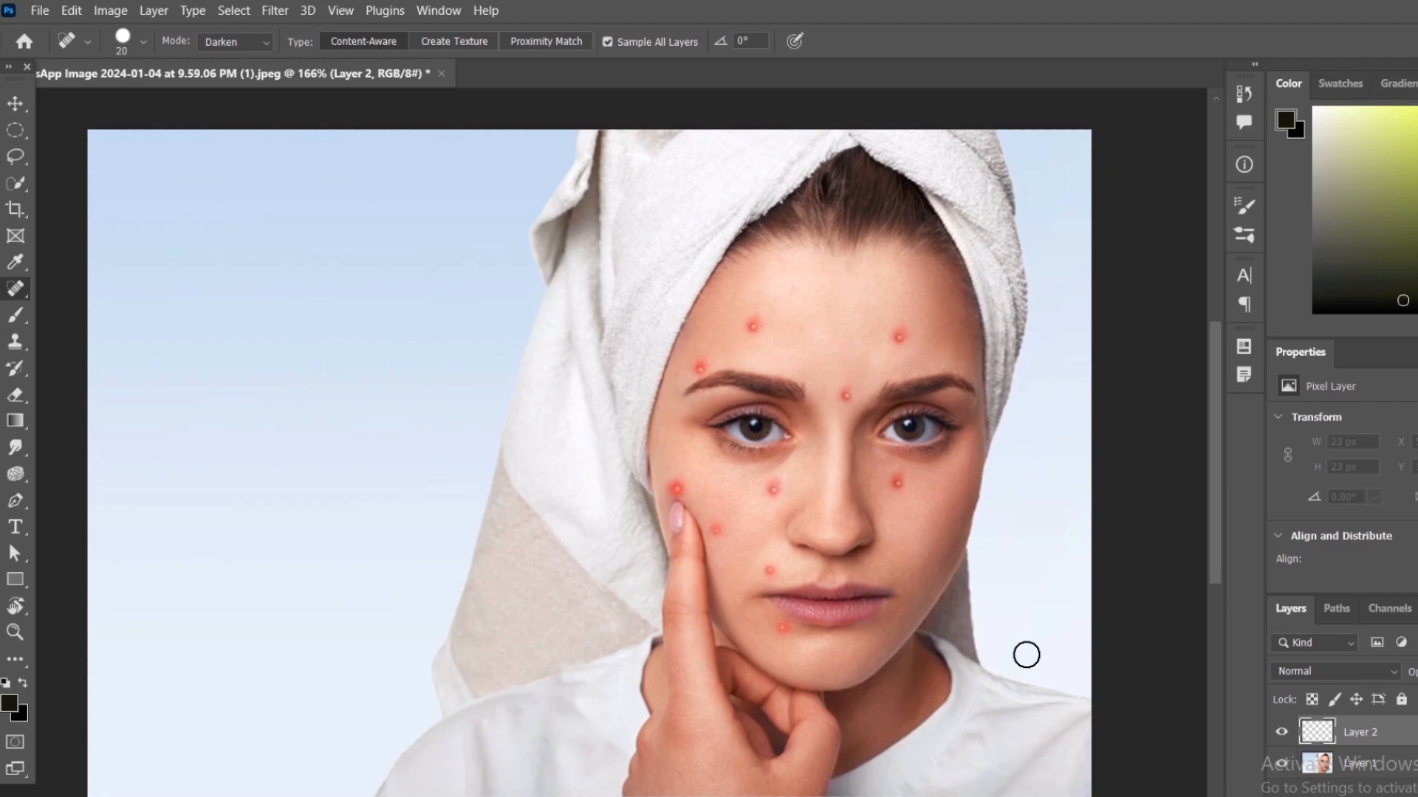
# Step: Examine the blending modes available for the Spot Healing Brush
pyautogui.moveTo(857, 354); pyautogui.dragTo(800, 411)
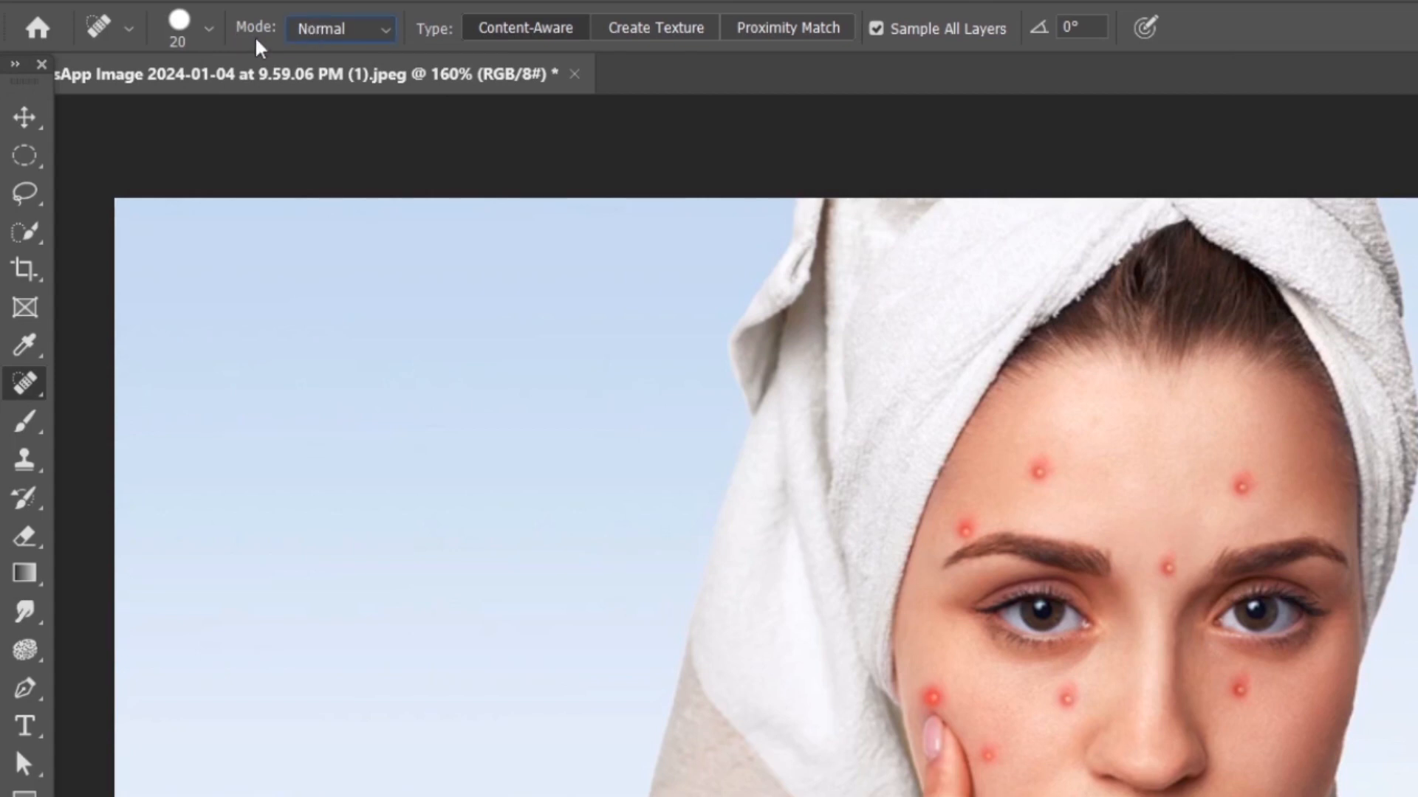
pyautogui.click(332, 30)
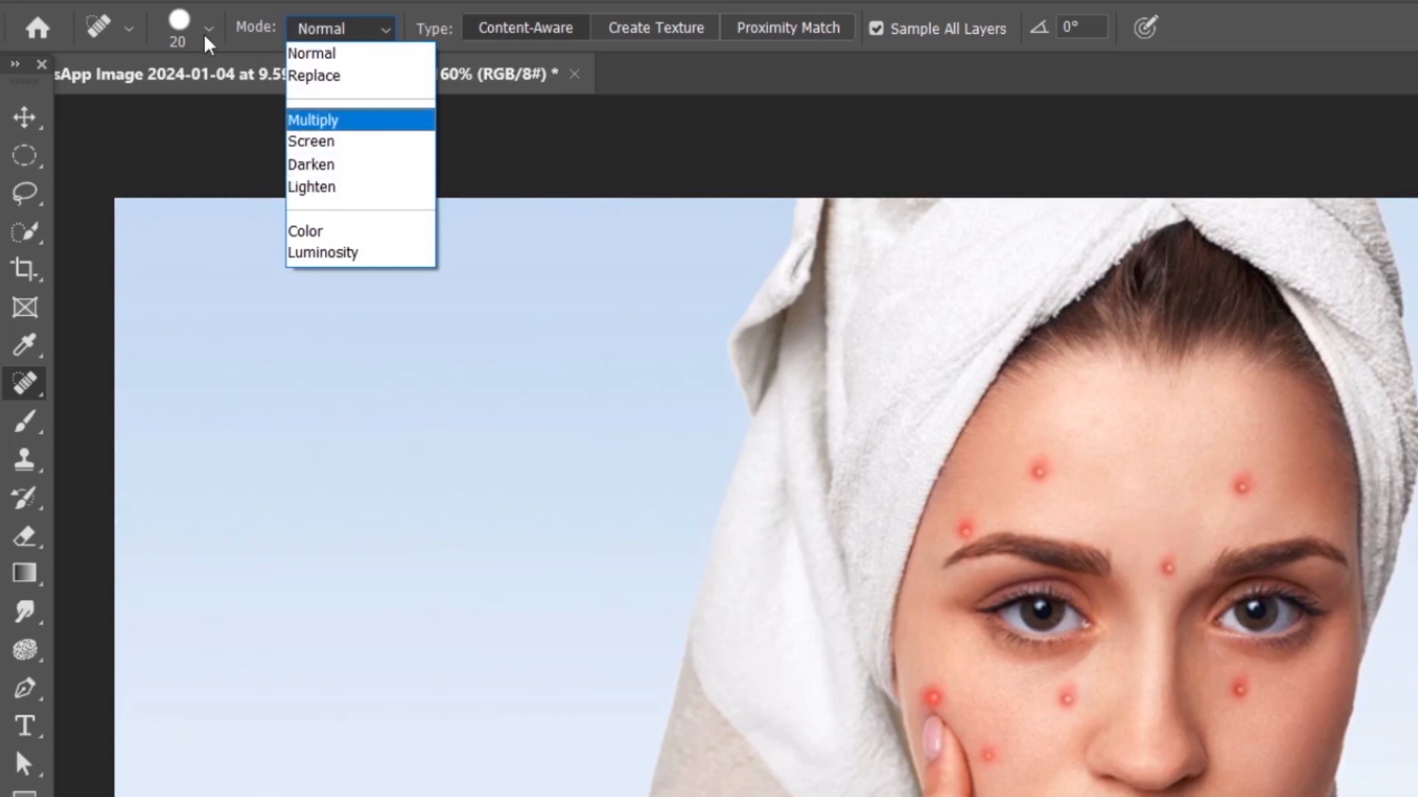
pyautogui.click(314, 32)
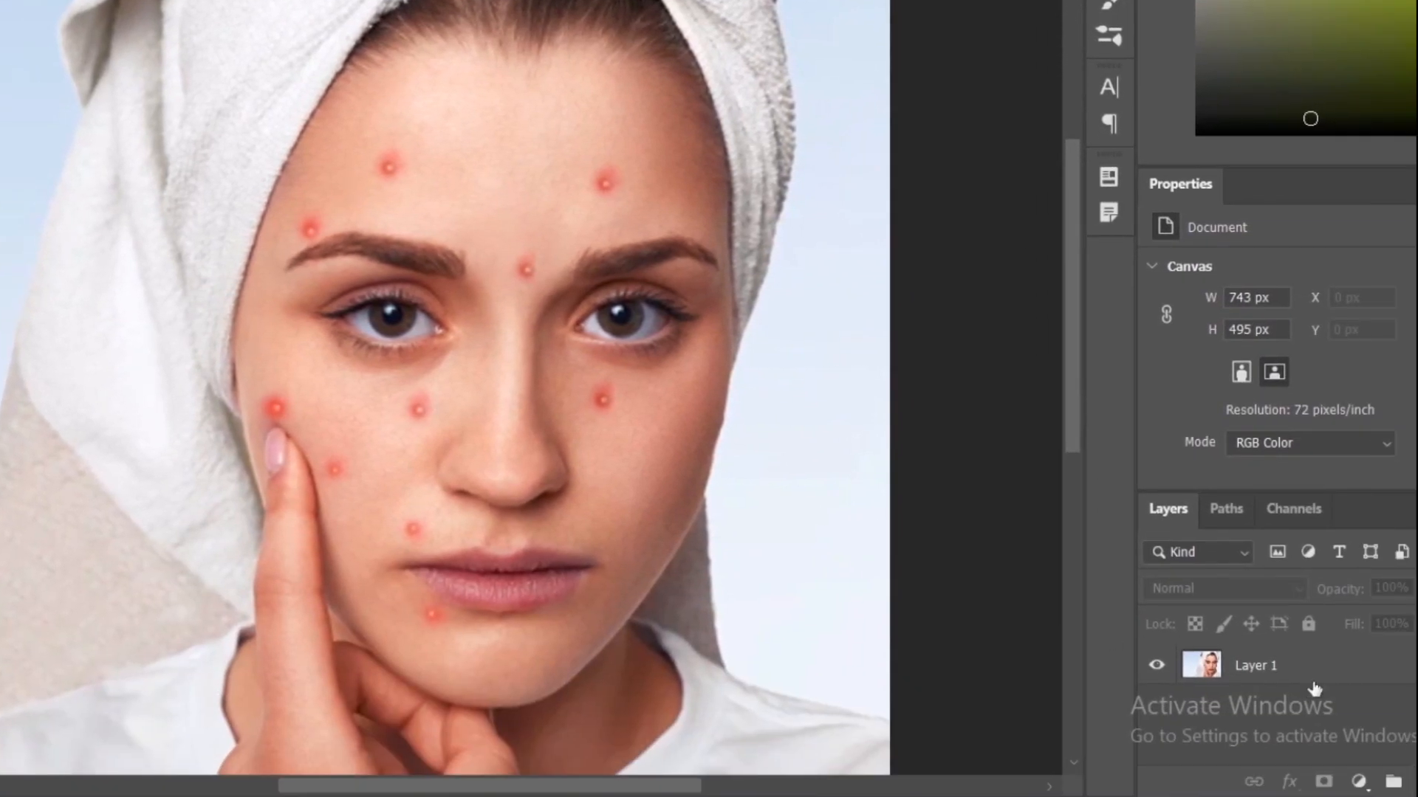
# Step: Add a new empty layer and spot-heal the red blemish on the forehead above the right eyebrow
pyautogui.click(1416, 781)
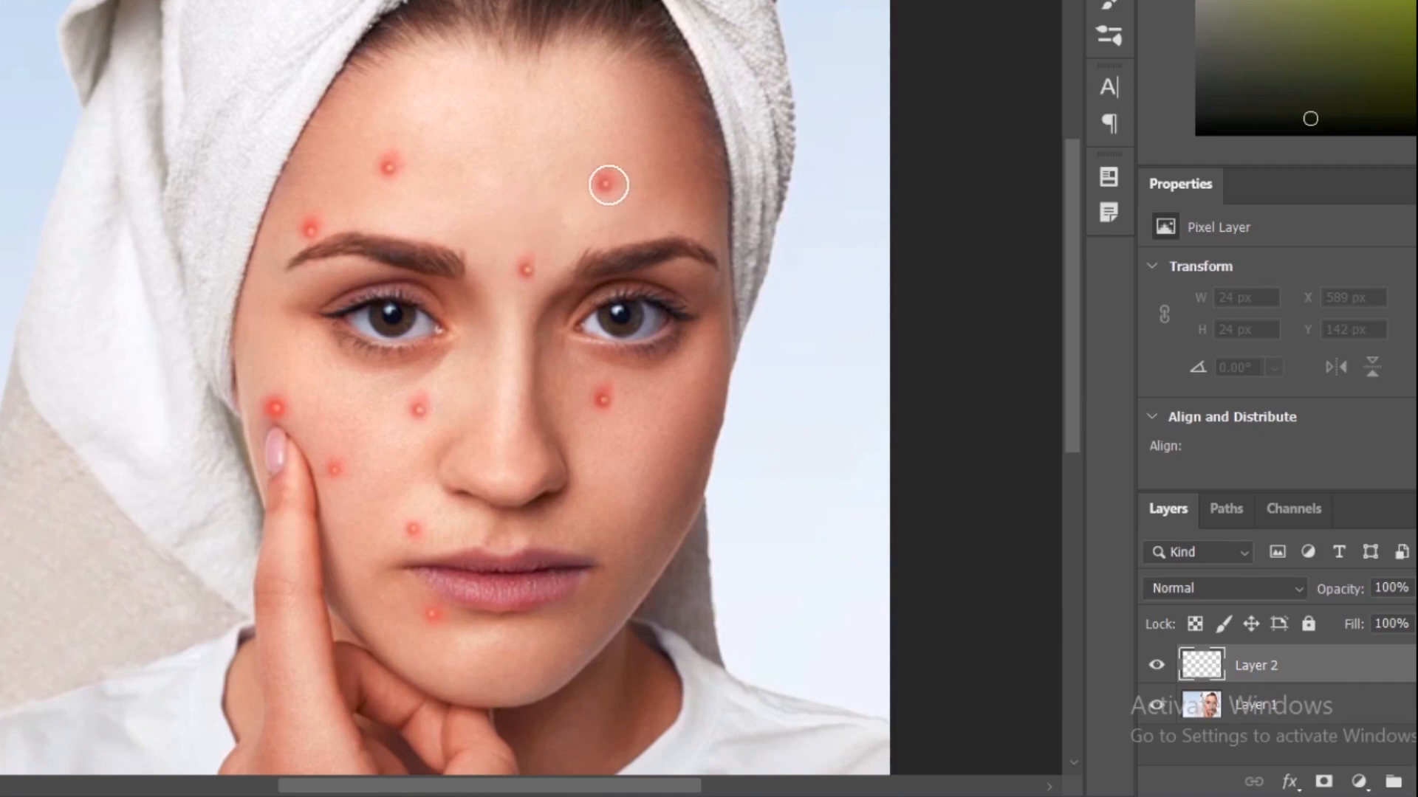
pyautogui.scroll(2, 608, 189)
pyautogui.scroll(2, 627, 263)
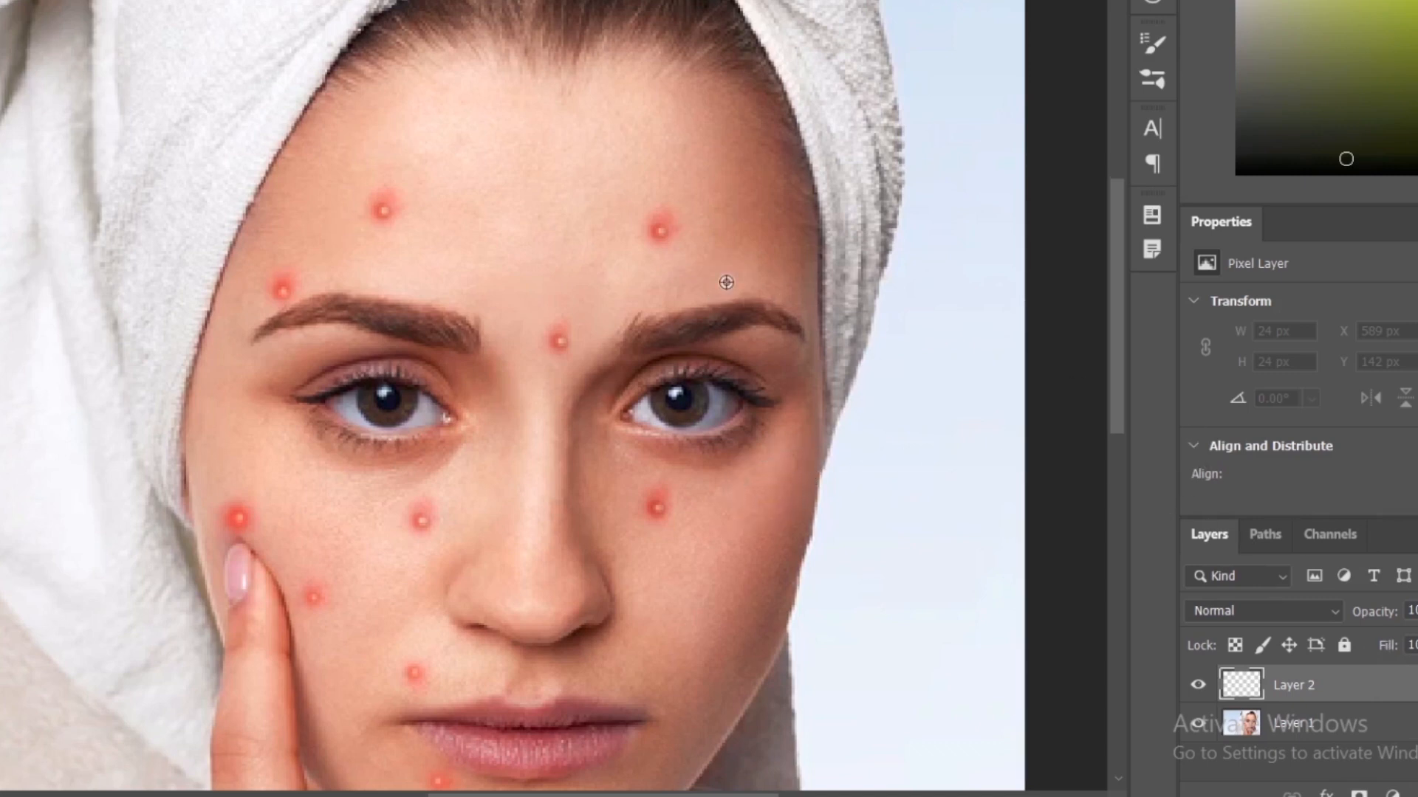
pyautogui.scroll(2, 727, 282)
pyautogui.scroll(2, 570, 263)
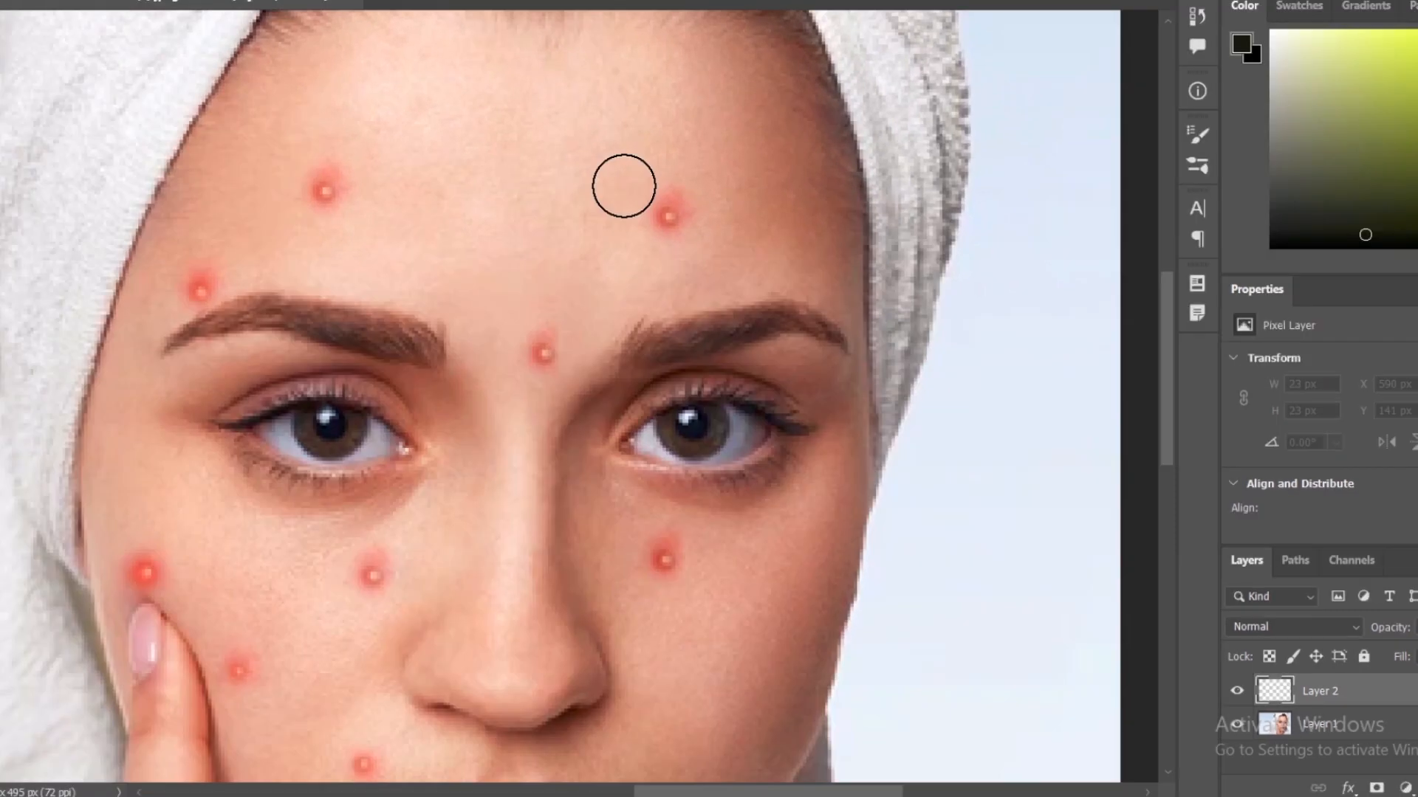
pyautogui.click(665, 212)
pyautogui.hotkey('ctrl', 'z')
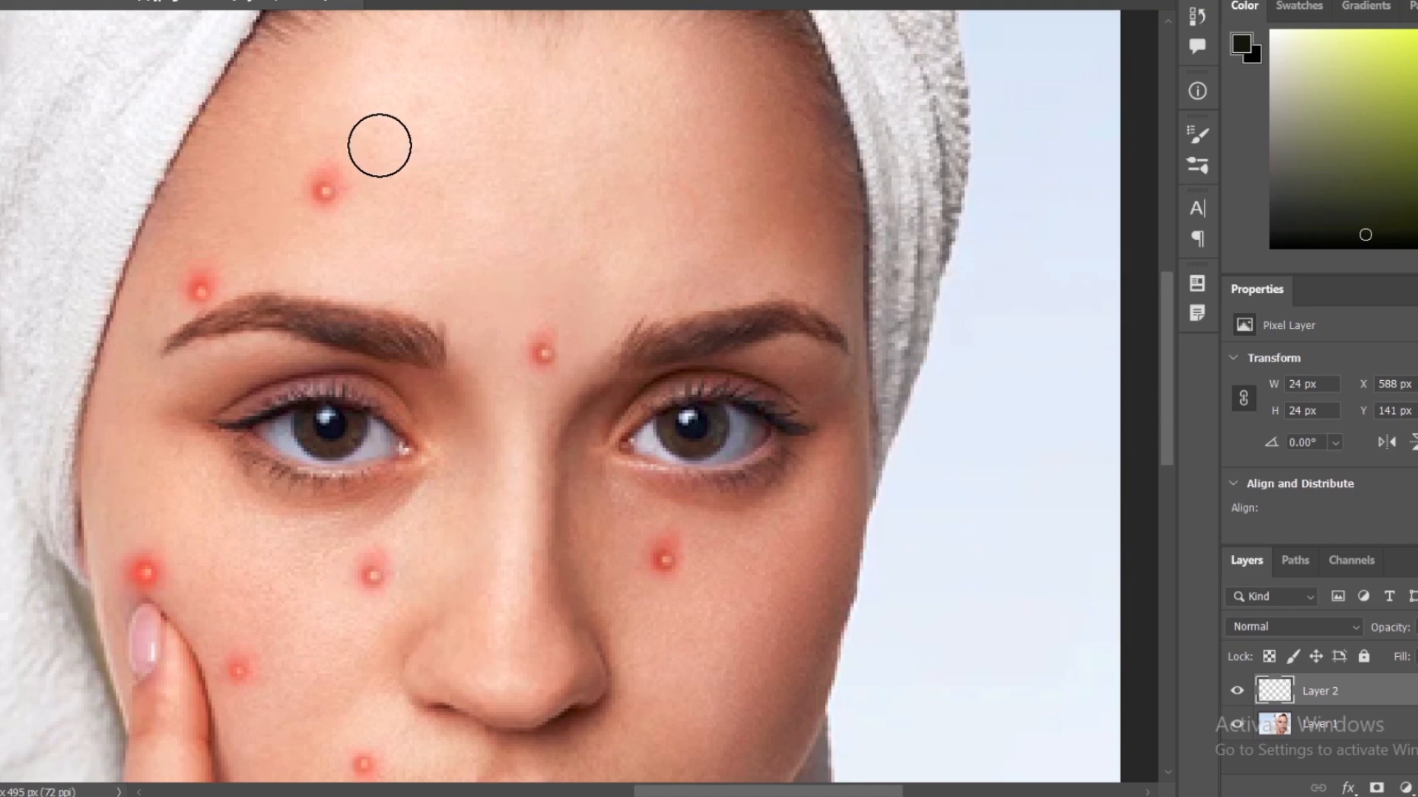
# Step: Spot-heal the blemish between the eyebrows and the one on the cheek below the right eye
pyautogui.scroll(-1, 512, 328)
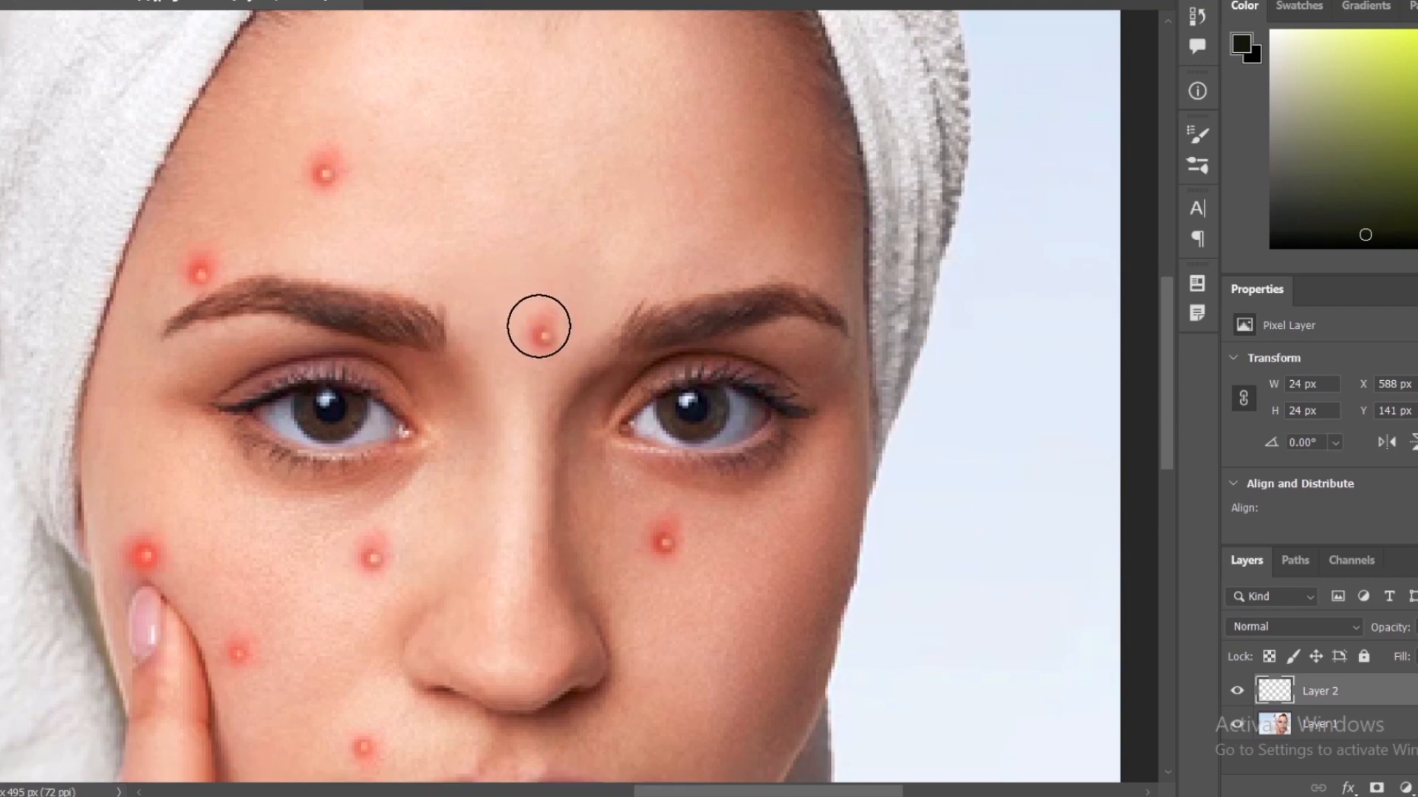
pyautogui.click(541, 336)
pyautogui.hotkey('ctrl', 'z')
pyautogui.click(665, 542)
pyautogui.hotkey('ctrl', 'z')
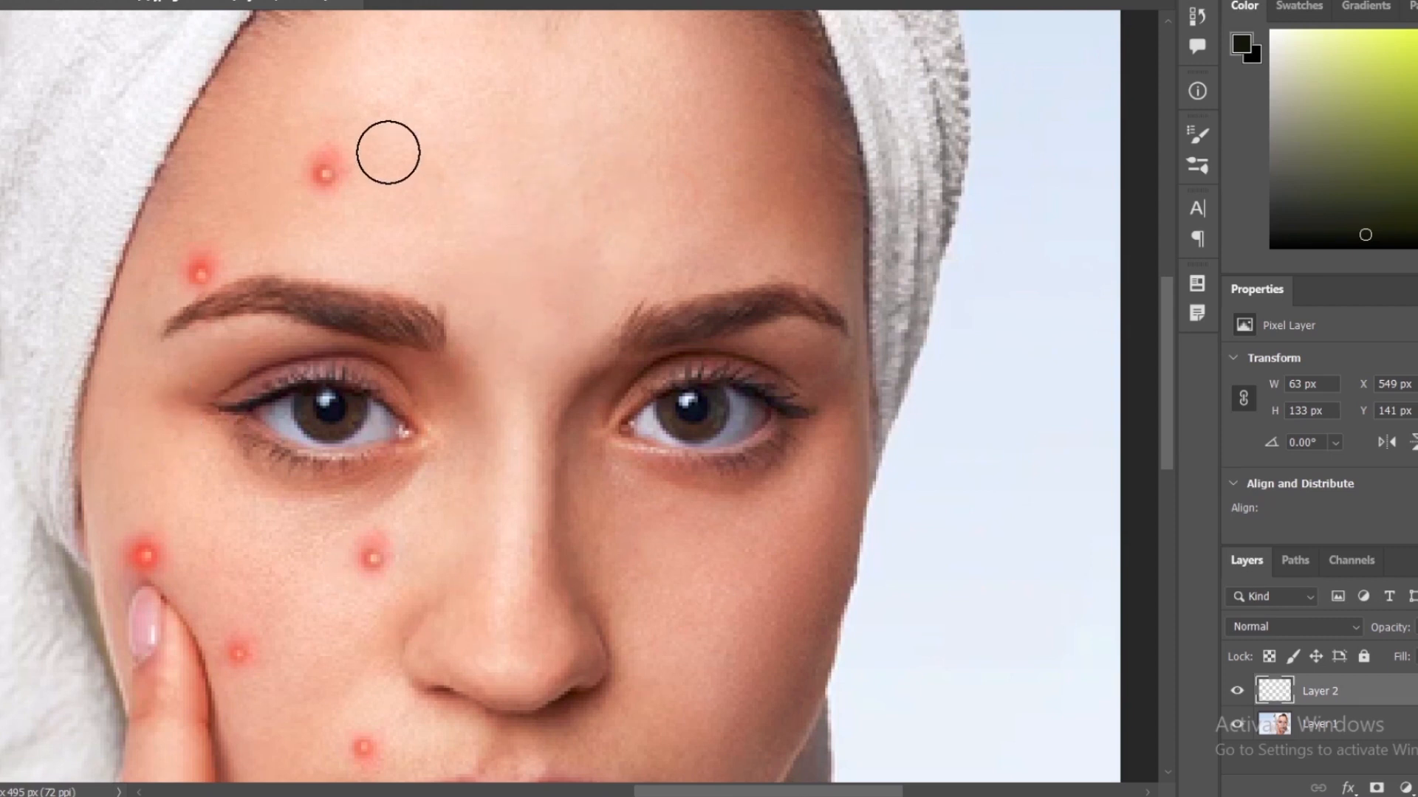
# Step: Spot-heal the two blemishes above the left eyebrow and two on the left cheek, beside the nose and near the finger
pyautogui.click(332, 172)
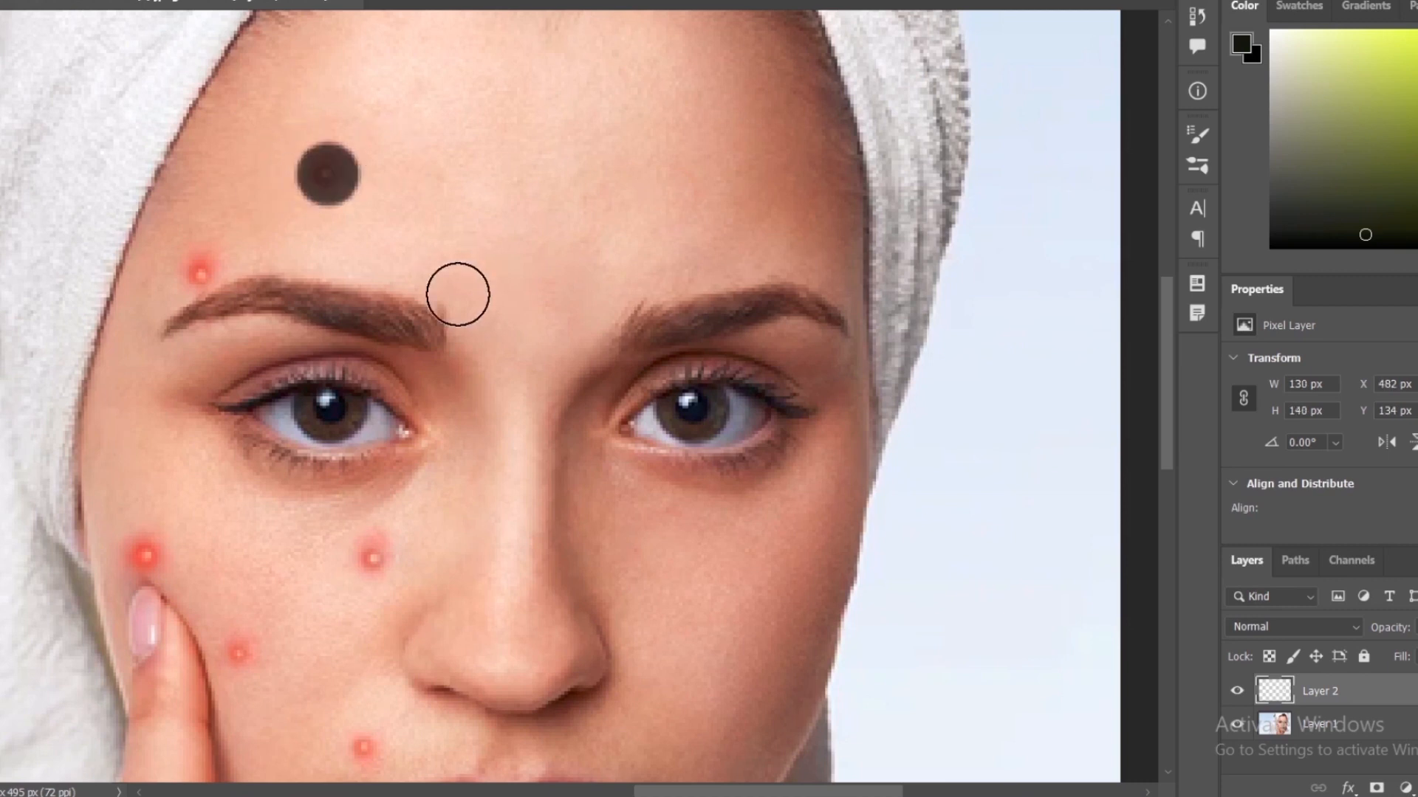
pyautogui.click(192, 264)
pyautogui.scroll(-2, 441, 406)
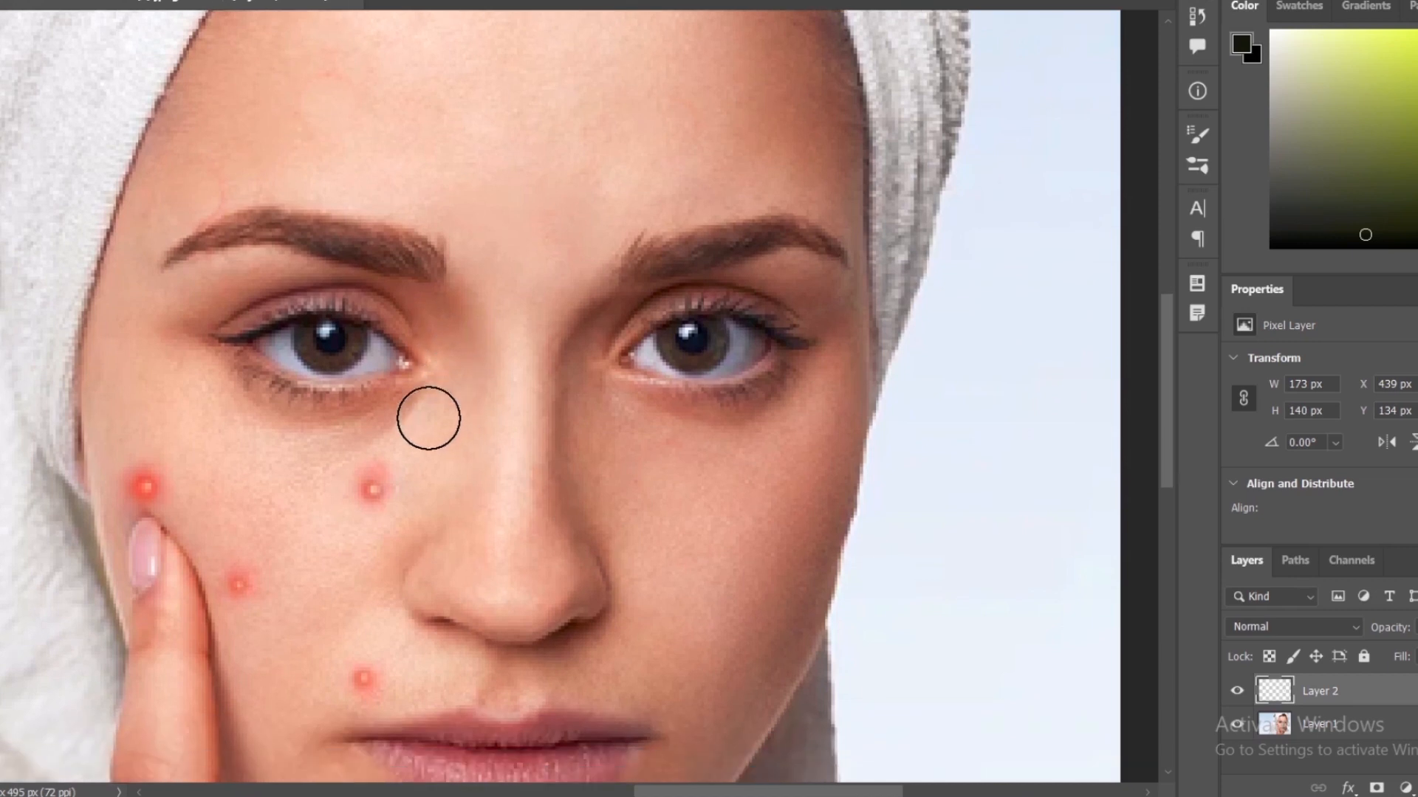
pyautogui.click(369, 486)
pyautogui.click(254, 591)
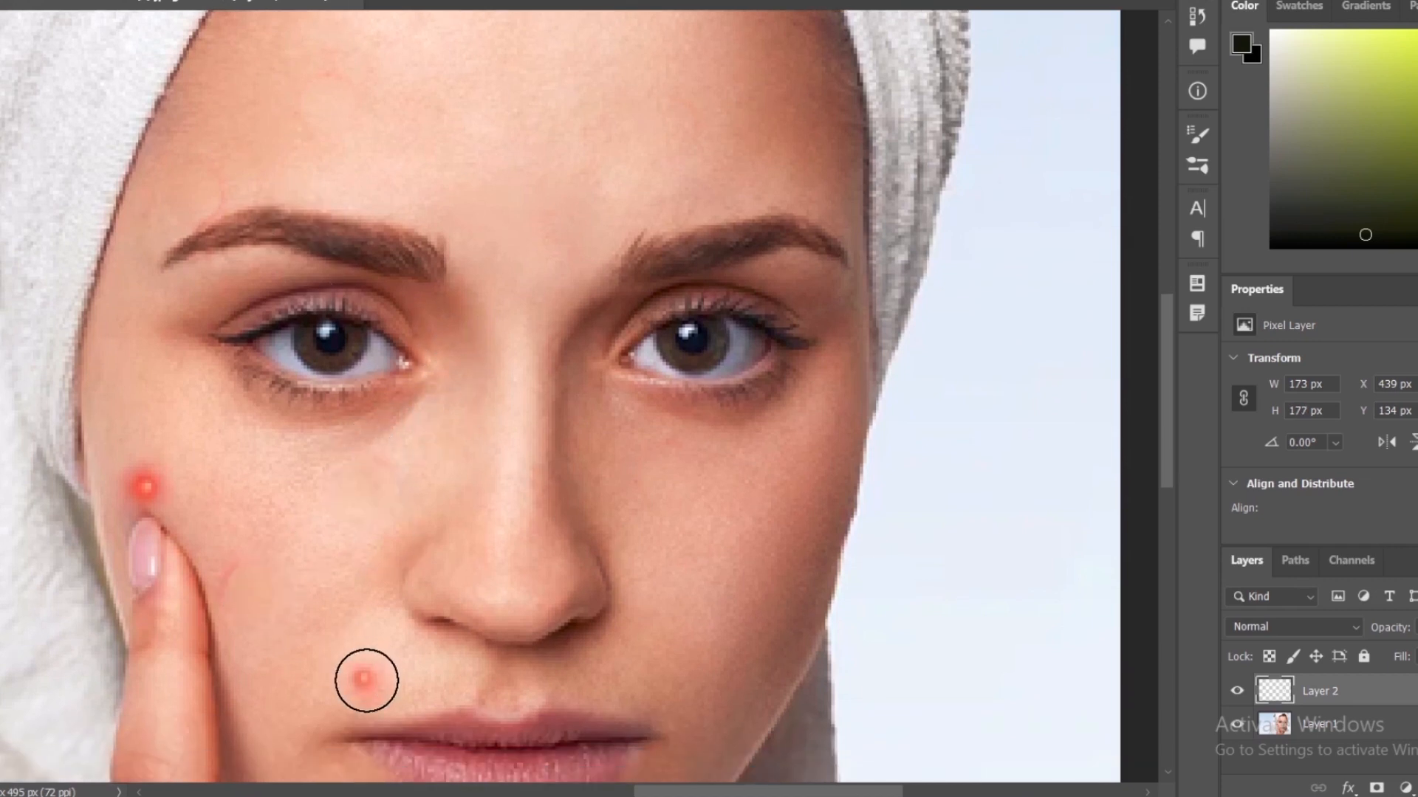
# Step: Adjust the healing brush size and remove the blemishes just above and below the left corner of the lips
pyautogui.scroll(-1, 367, 676)
pyautogui.press(']')
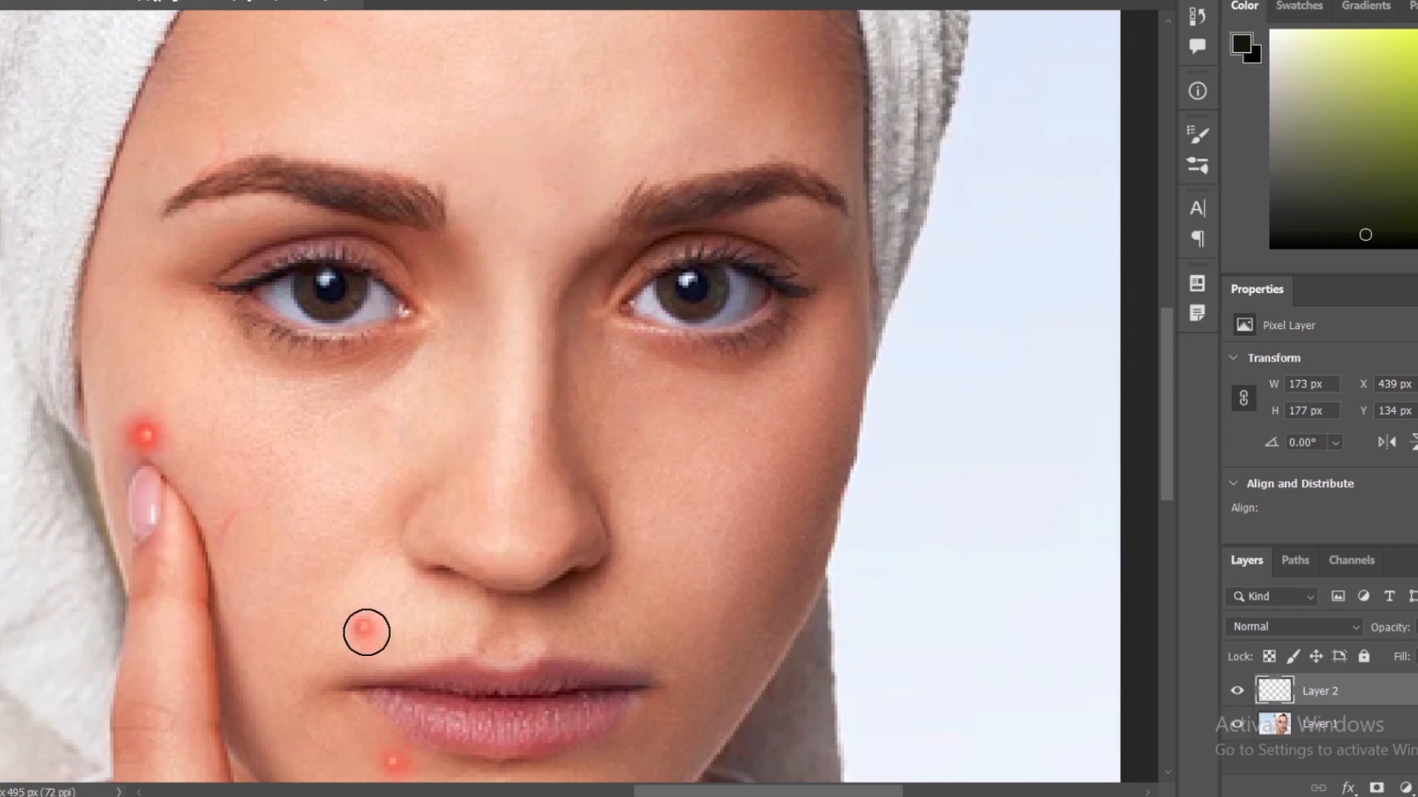
pyautogui.click(367, 626)
pyautogui.scroll(-1, 417, 541)
pyautogui.scroll(-1, 392, 608)
pyautogui.click(390, 612)
# Step: Enlarge the healing brush and remove the blemish above the fingertip and the remaining red mark on the left cheek
pyautogui.press(']')
pyautogui.click(147, 271)
pyautogui.click(246, 350)
pyautogui.click(145, 283)
pyautogui.click(127, 286)
pyautogui.click(122, 281)
pyautogui.hotkey('ctrl', '-')
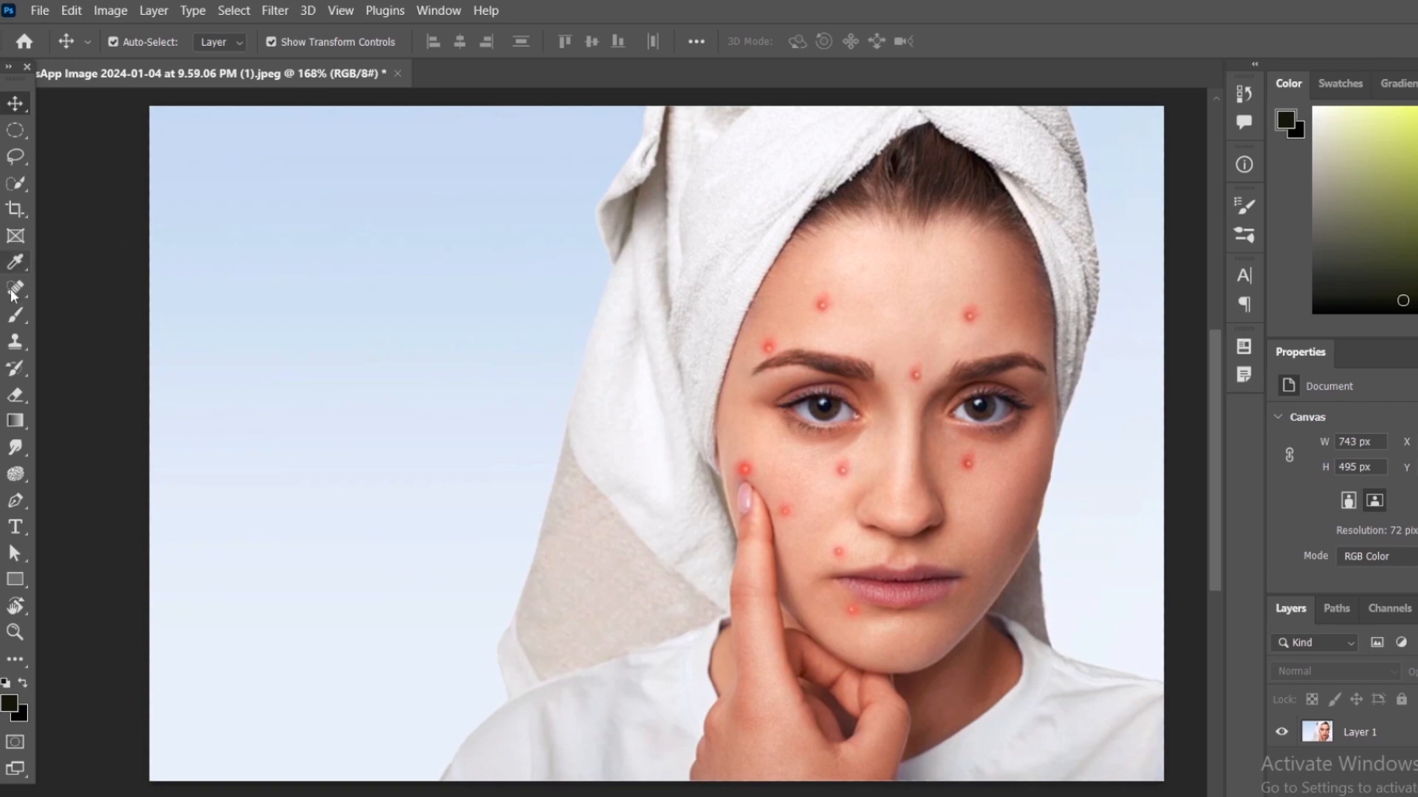
# Step: Activate the Spot Healing Brush tool and set its painting mode to Darken
pyautogui.click(15, 290)
pyautogui.click(141, 290)
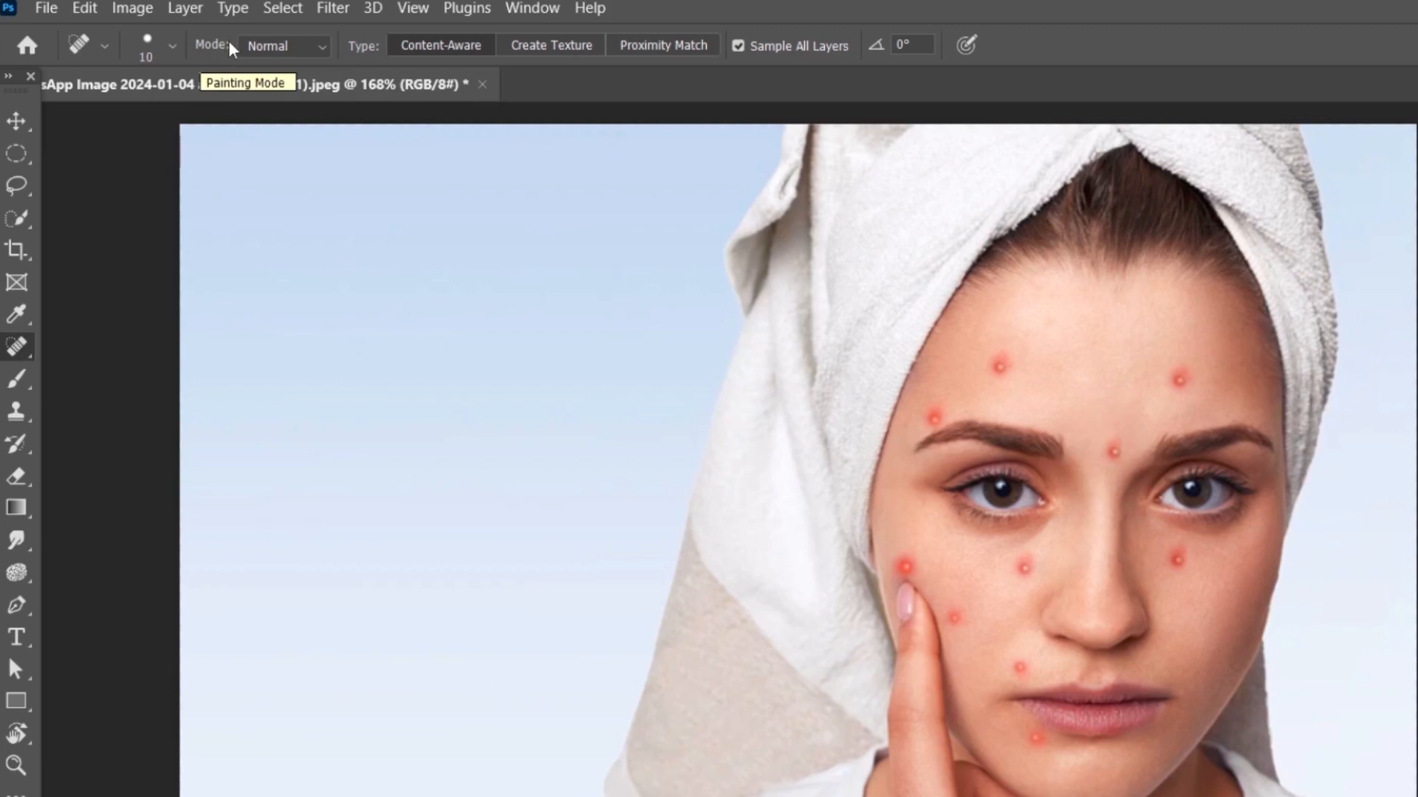
pyautogui.click(287, 47)
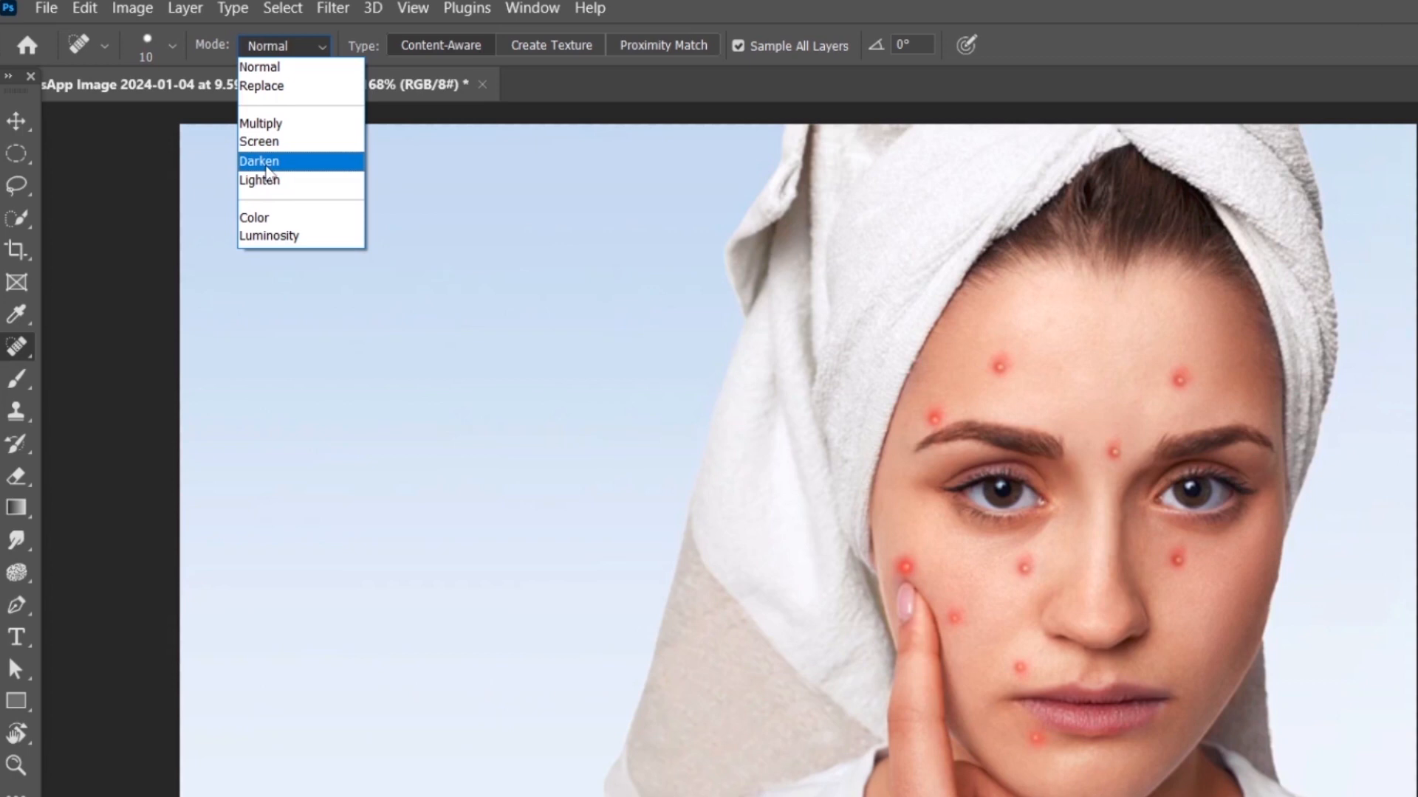
pyautogui.click(267, 167)
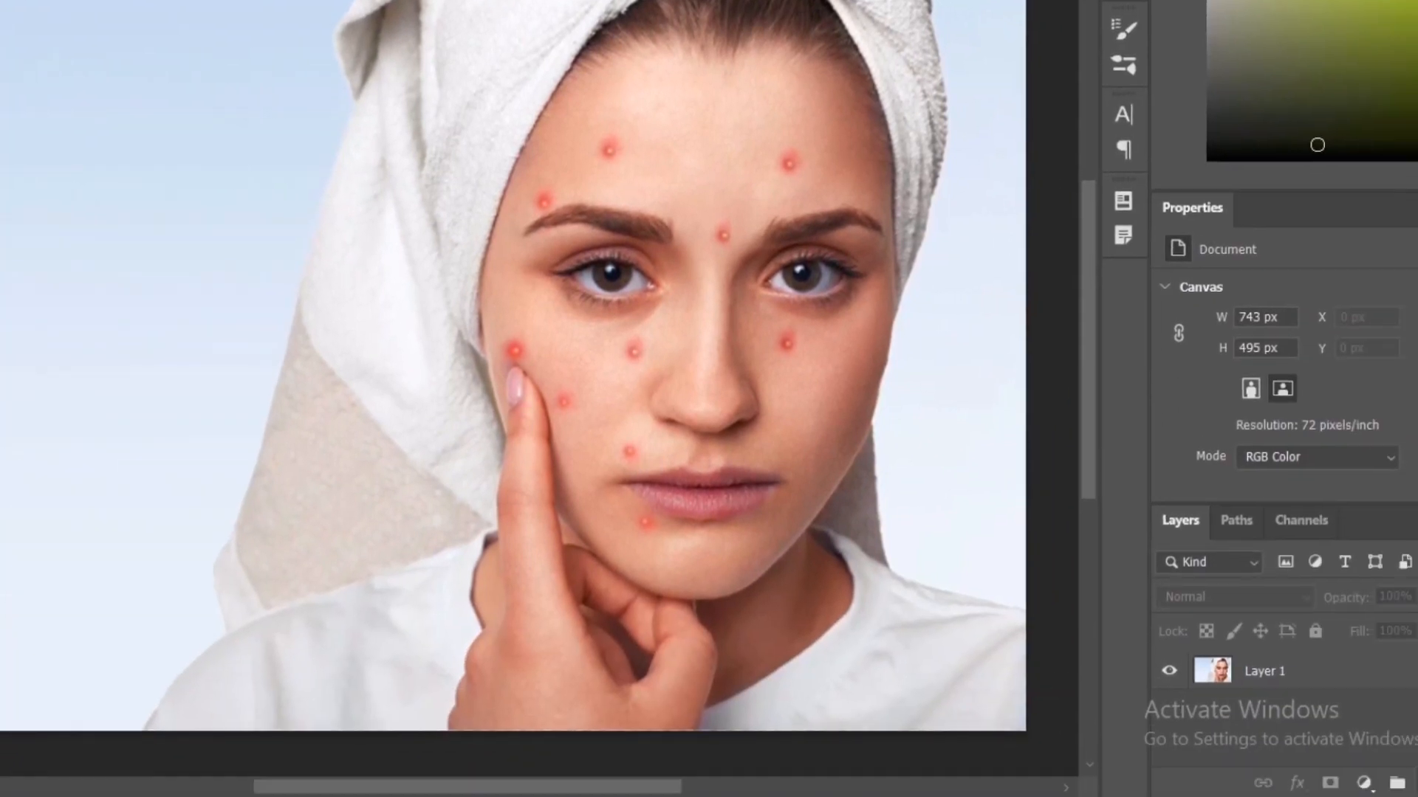
# Step: Add a new empty layer and try to heal the two upper forehead blemishes with a 15 px brush
pyautogui.hotkey('ctrl', 'shift', 'alt', 'n')
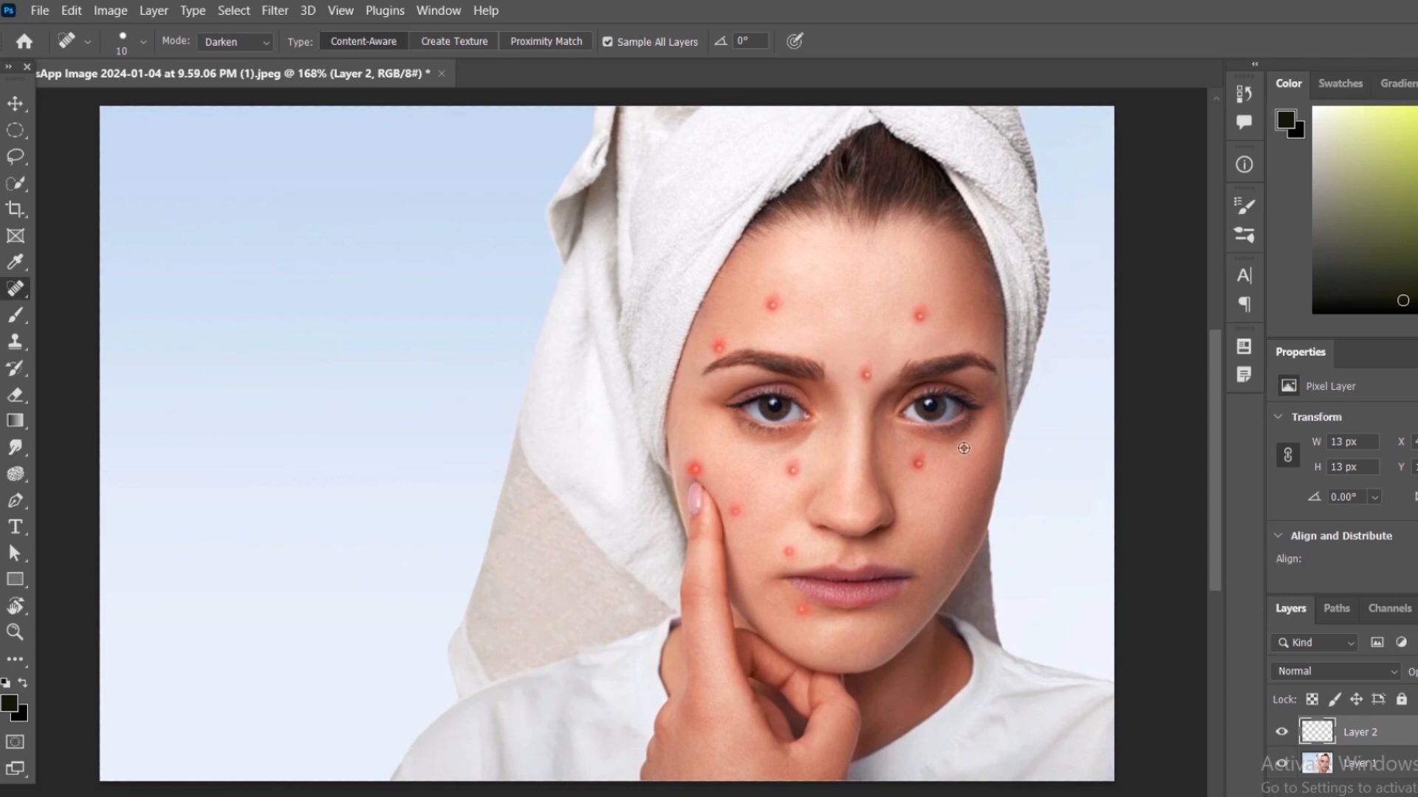
pyautogui.scroll(3, 963, 448)
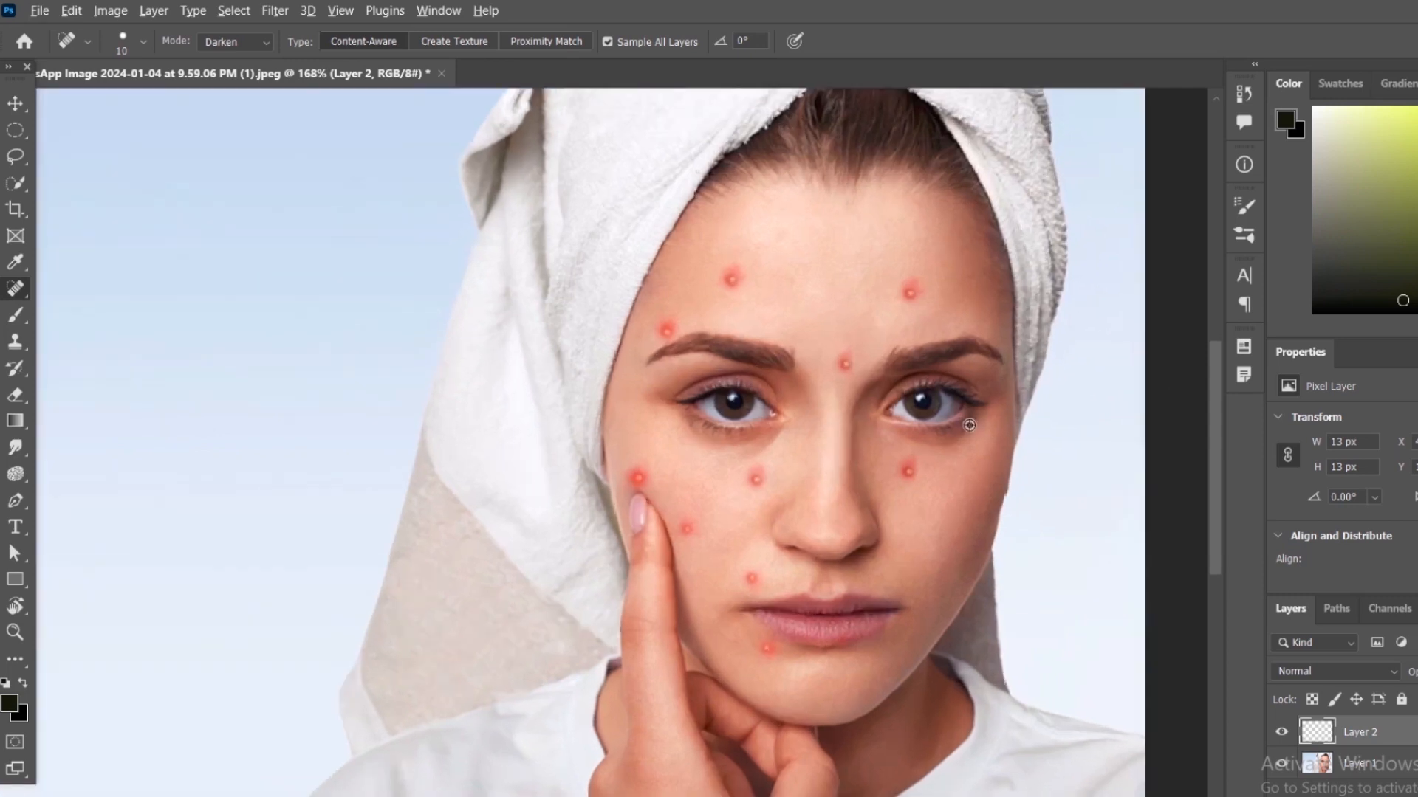
pyautogui.press(']')
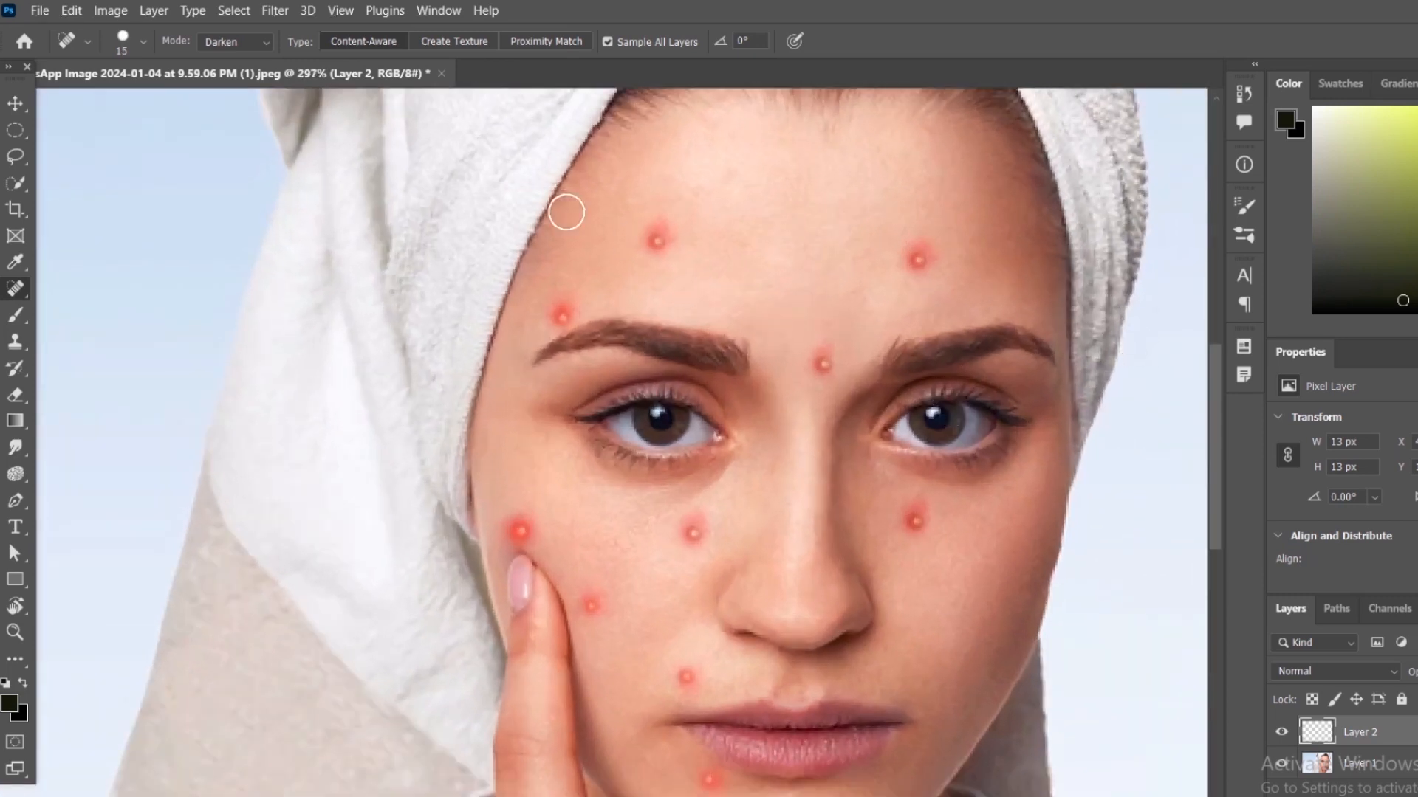
pyautogui.click(659, 243)
pyautogui.click(917, 259)
pyautogui.click(653, 240)
pyautogui.click(917, 269)
# Step: Set the painting mode to Lighten and heal the two upper forehead blemishes, enlarging the brush to 20 px for the remaining traces
pyautogui.click(241, 43)
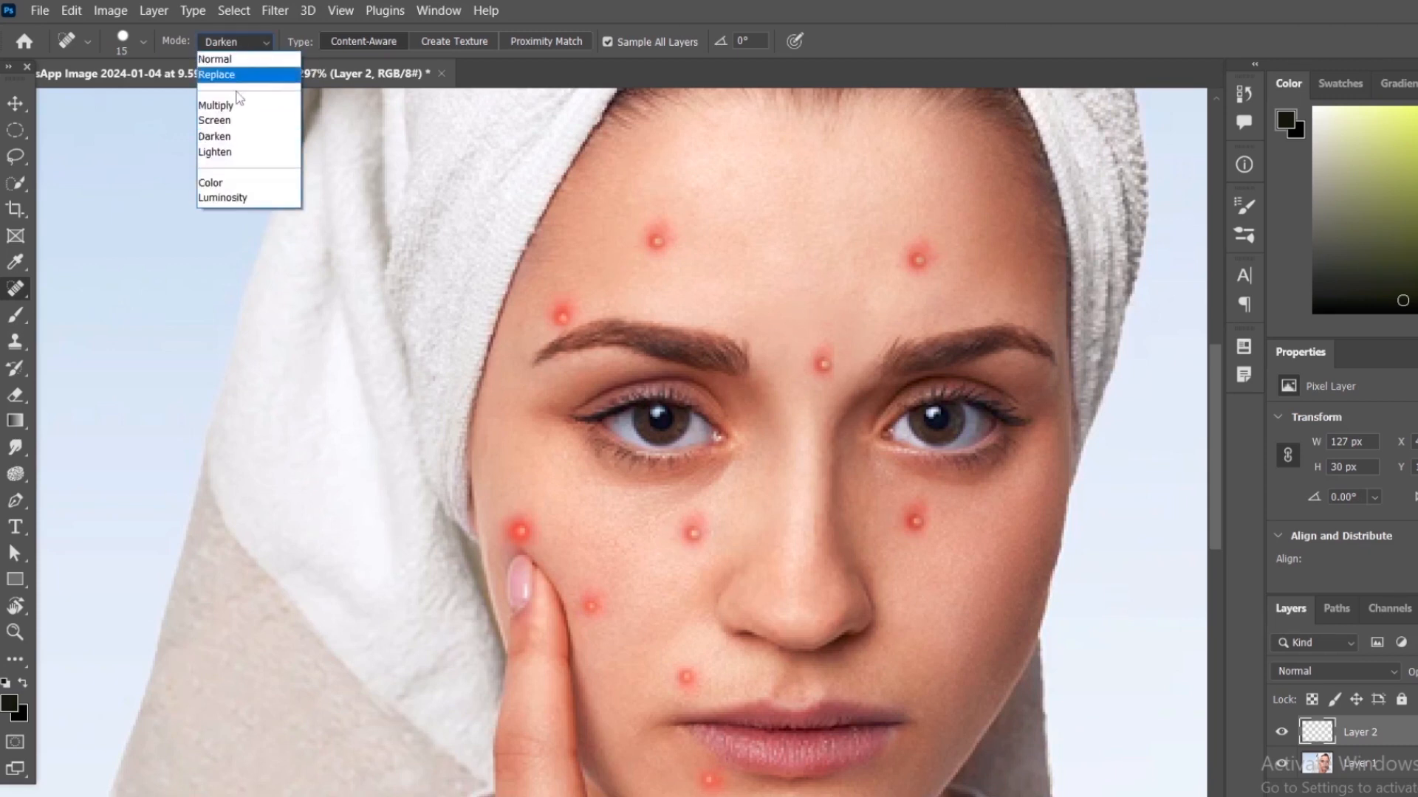
pyautogui.click(235, 153)
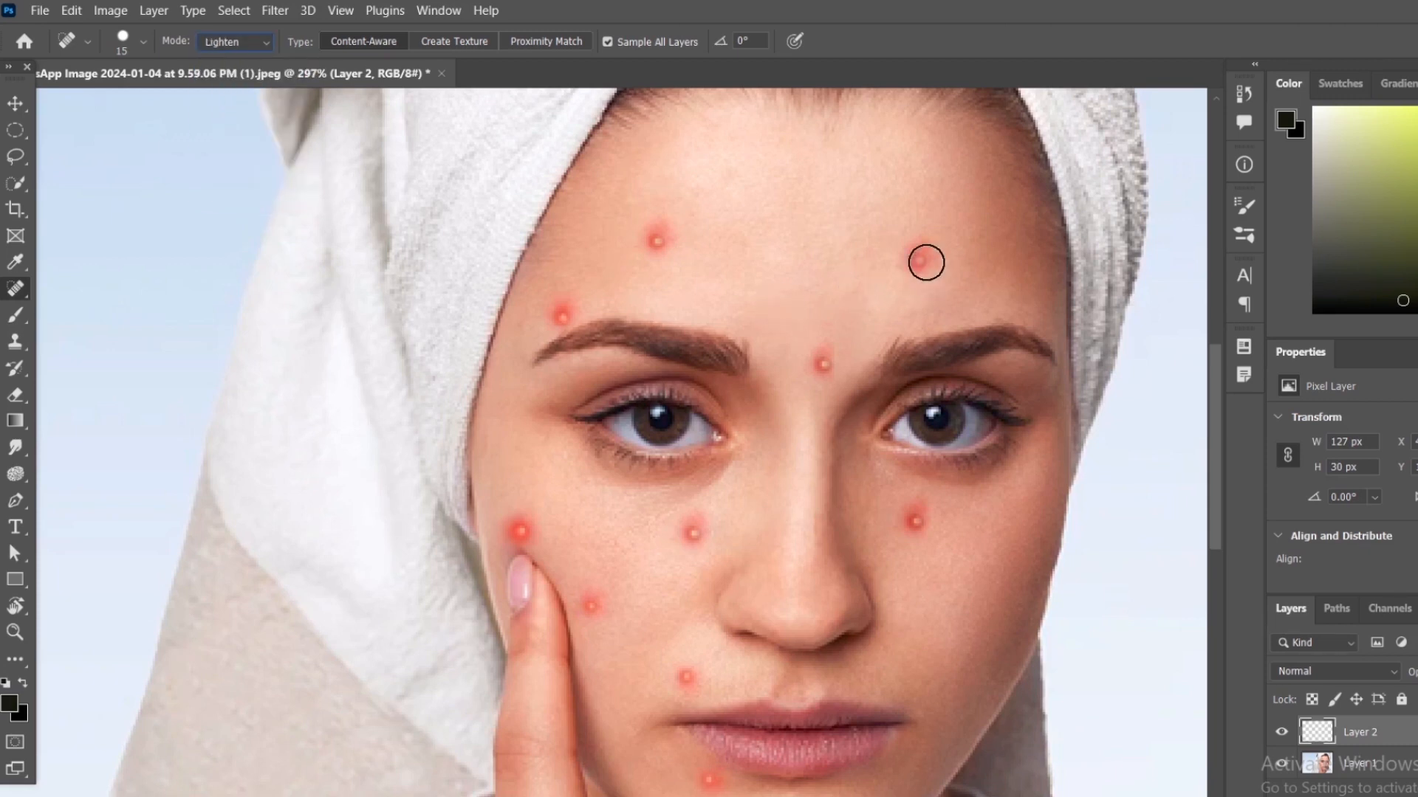
pyautogui.moveTo(918, 259); pyautogui.dragTo(959, 260)
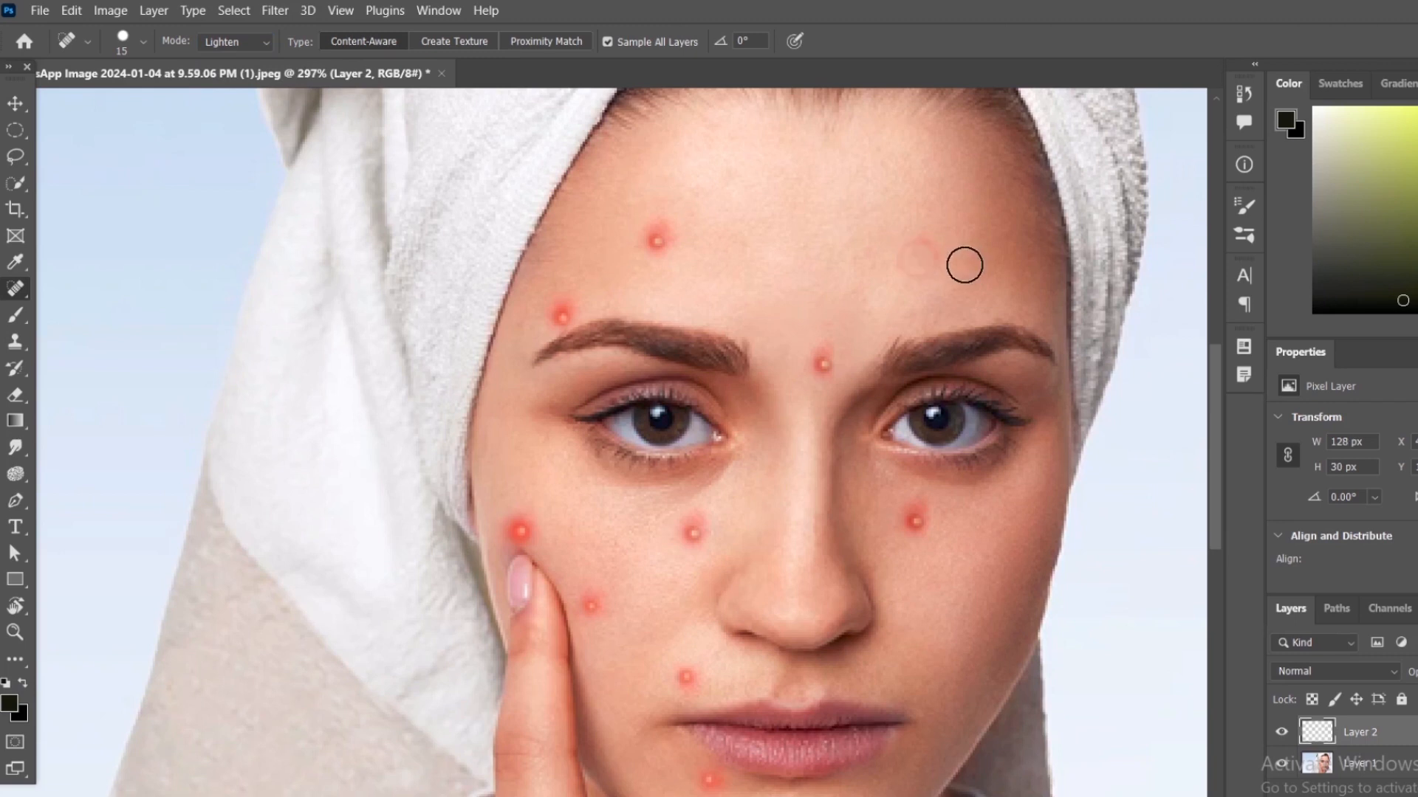
pyautogui.moveTo(646, 240); pyautogui.dragTo(655, 238)
pyautogui.press(']')
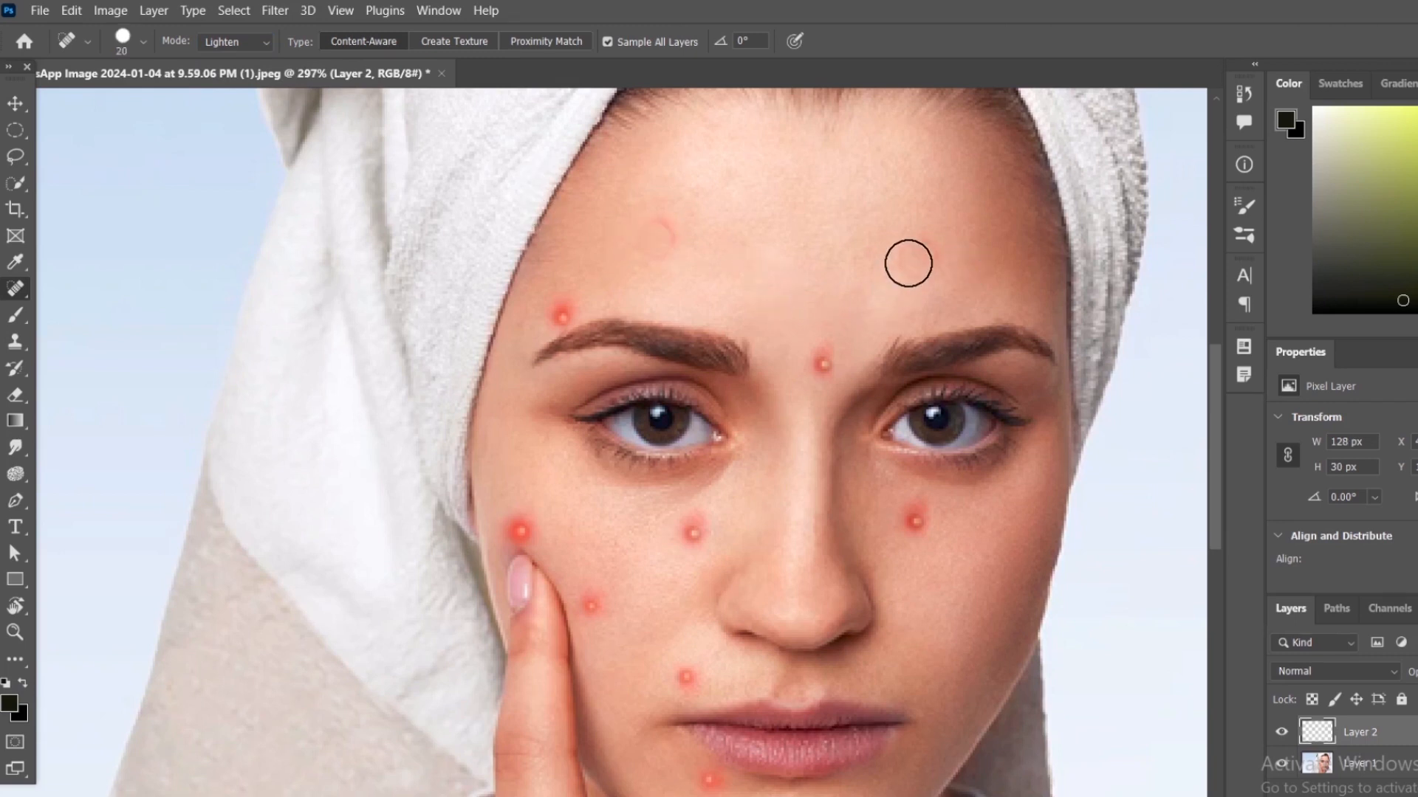
pyautogui.click(920, 258)
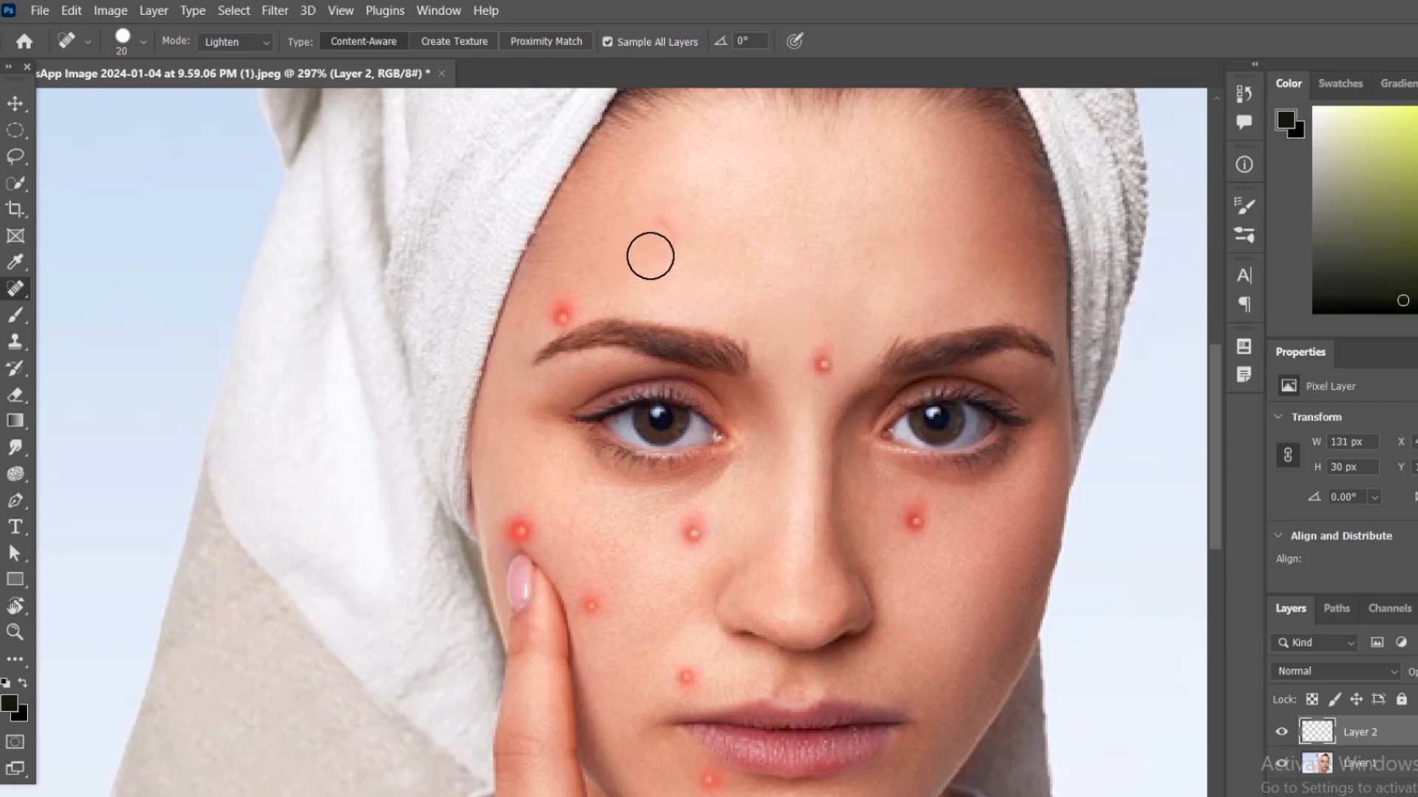
pyautogui.click(666, 231)
# Step: Heal the blemishes between the eyebrows, below both eyes and above the left eyebrow with the 20 px brush
pyautogui.click(818, 367)
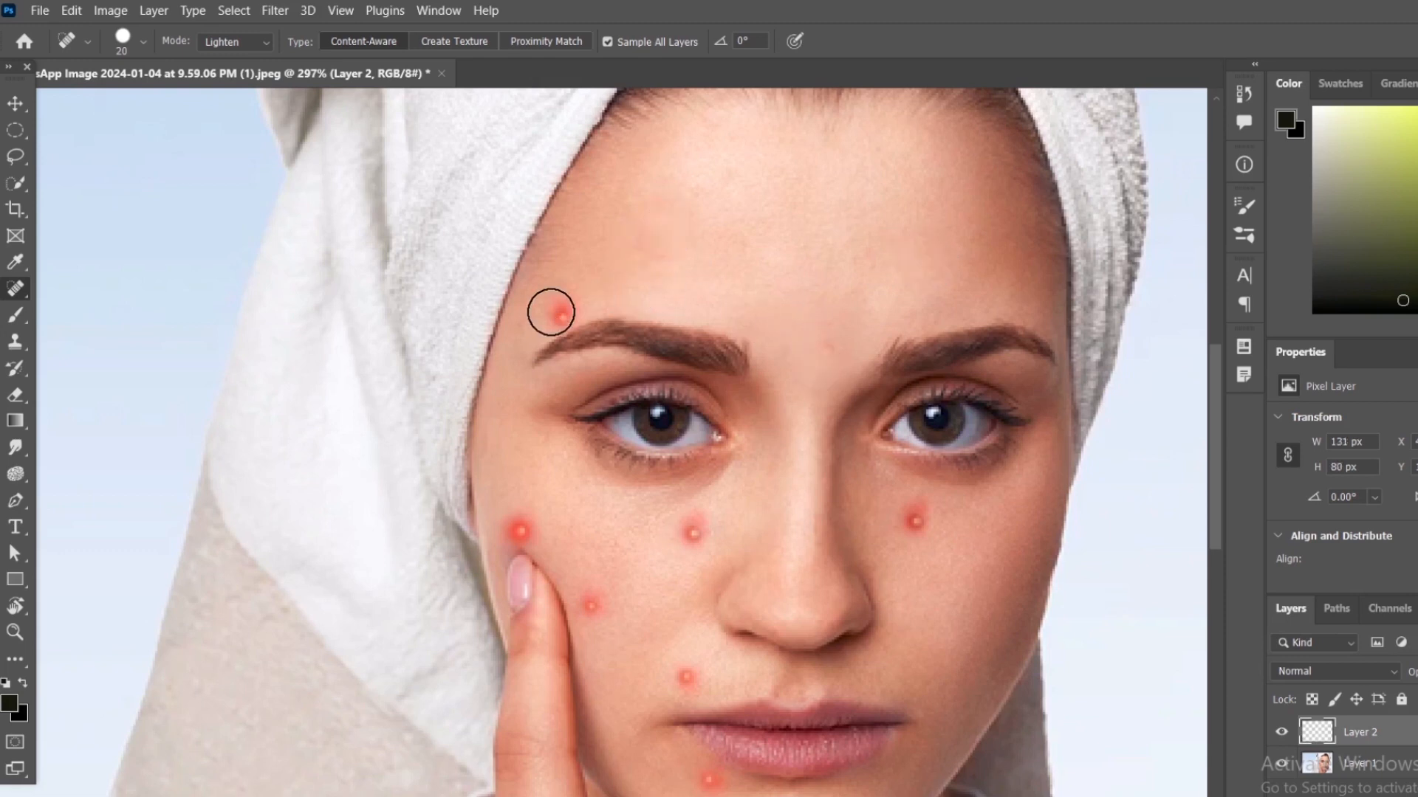
pyautogui.click(916, 525)
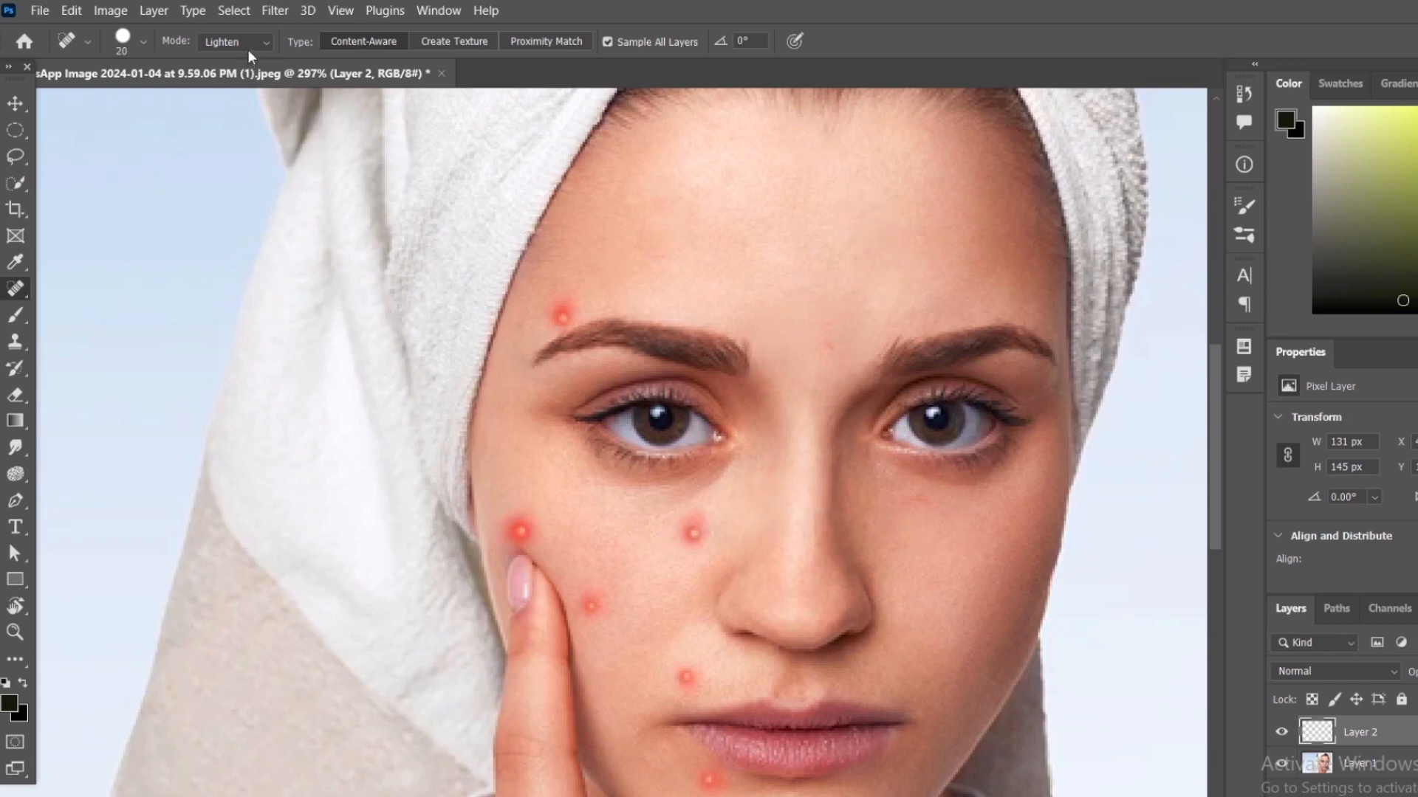
pyautogui.click(686, 530)
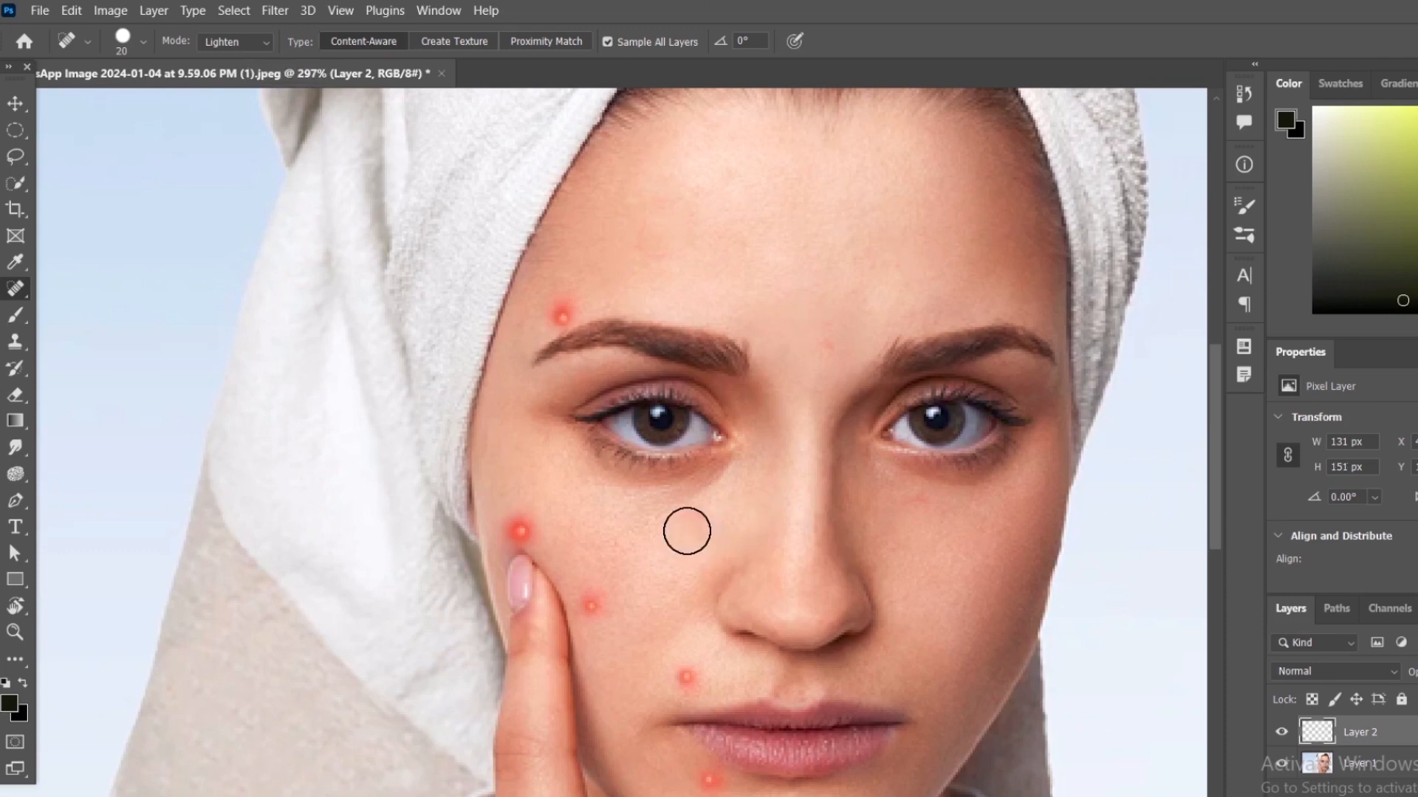
pyautogui.click(554, 308)
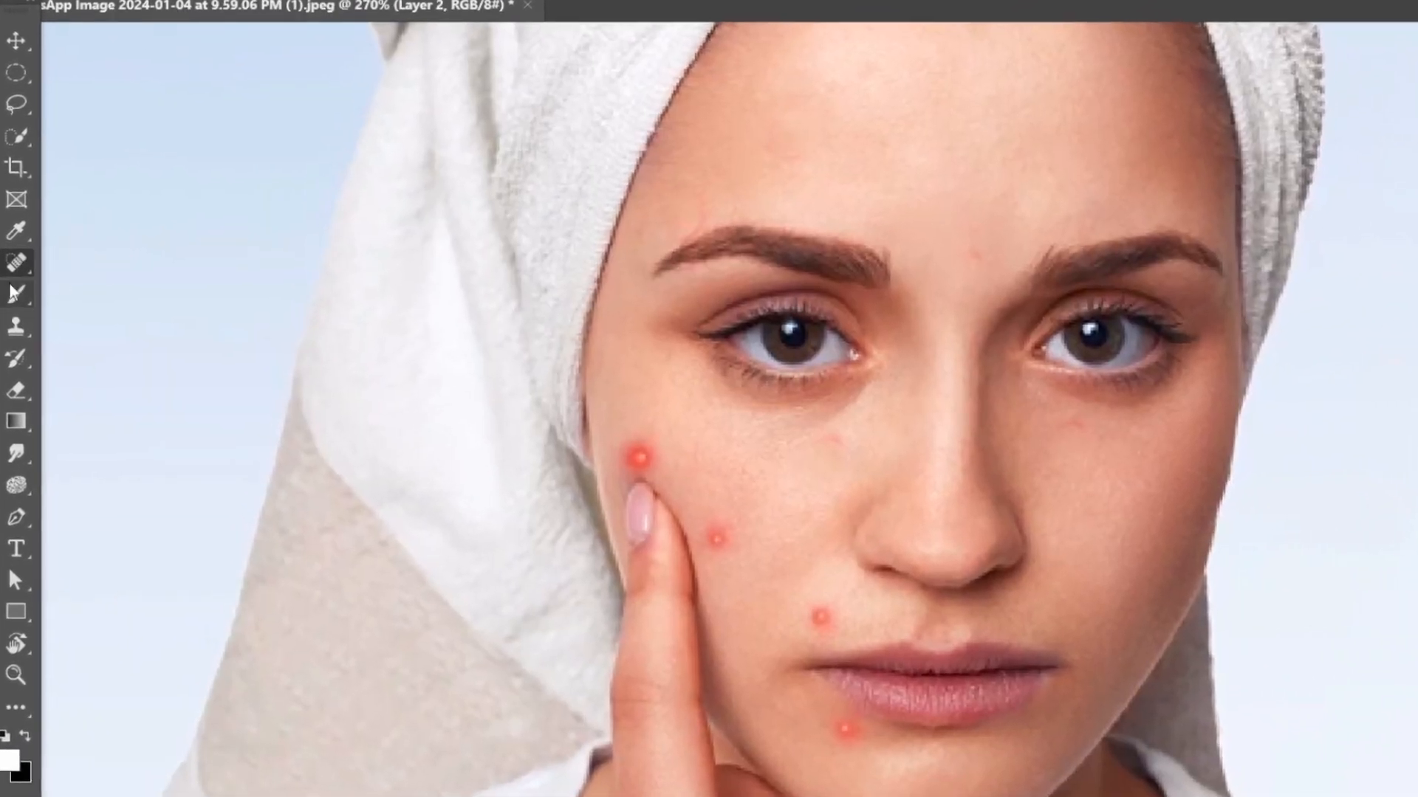
# Step: Paint several small white dots on the right cheek using the Brush tool with a white foreground colour
pyautogui.click(13, 293)
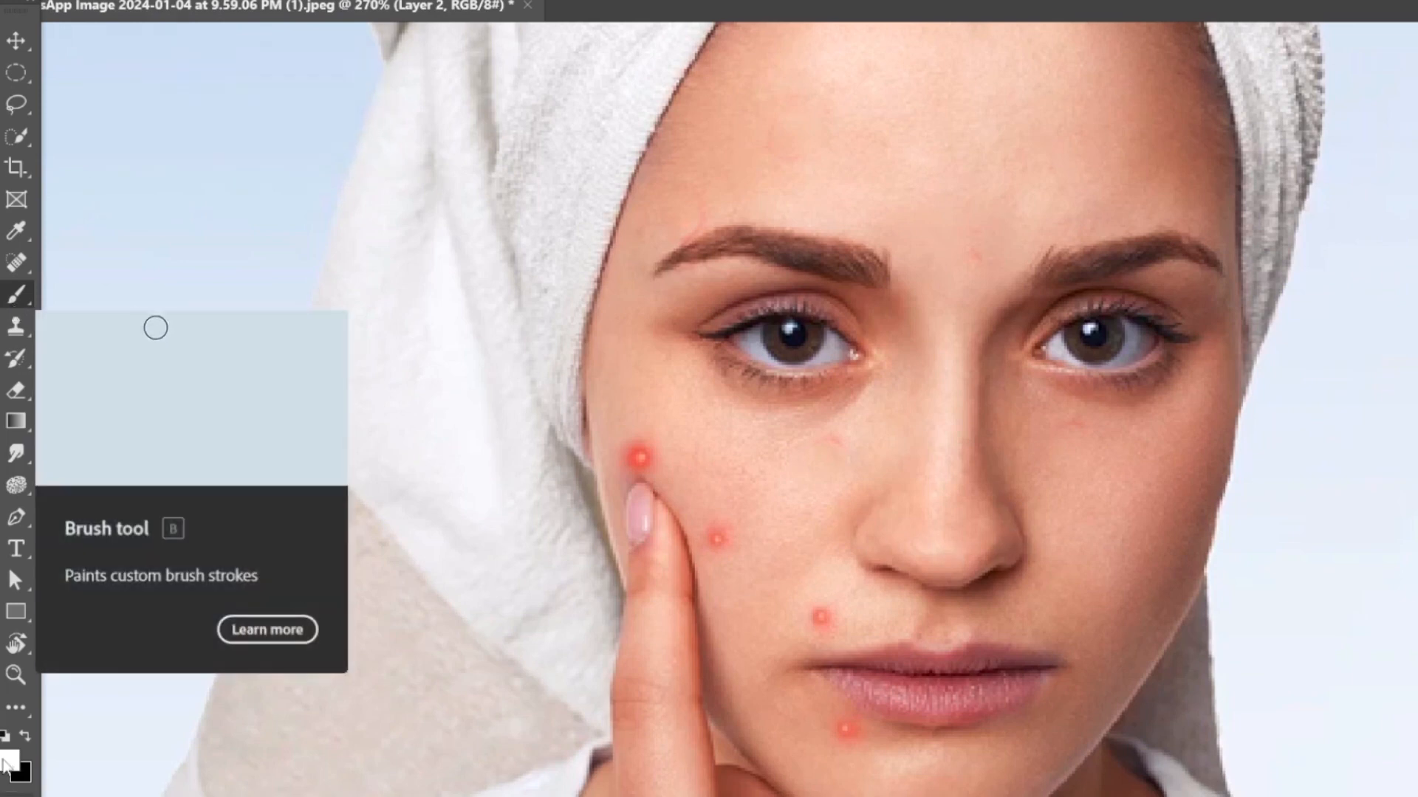
pyautogui.click(9, 761)
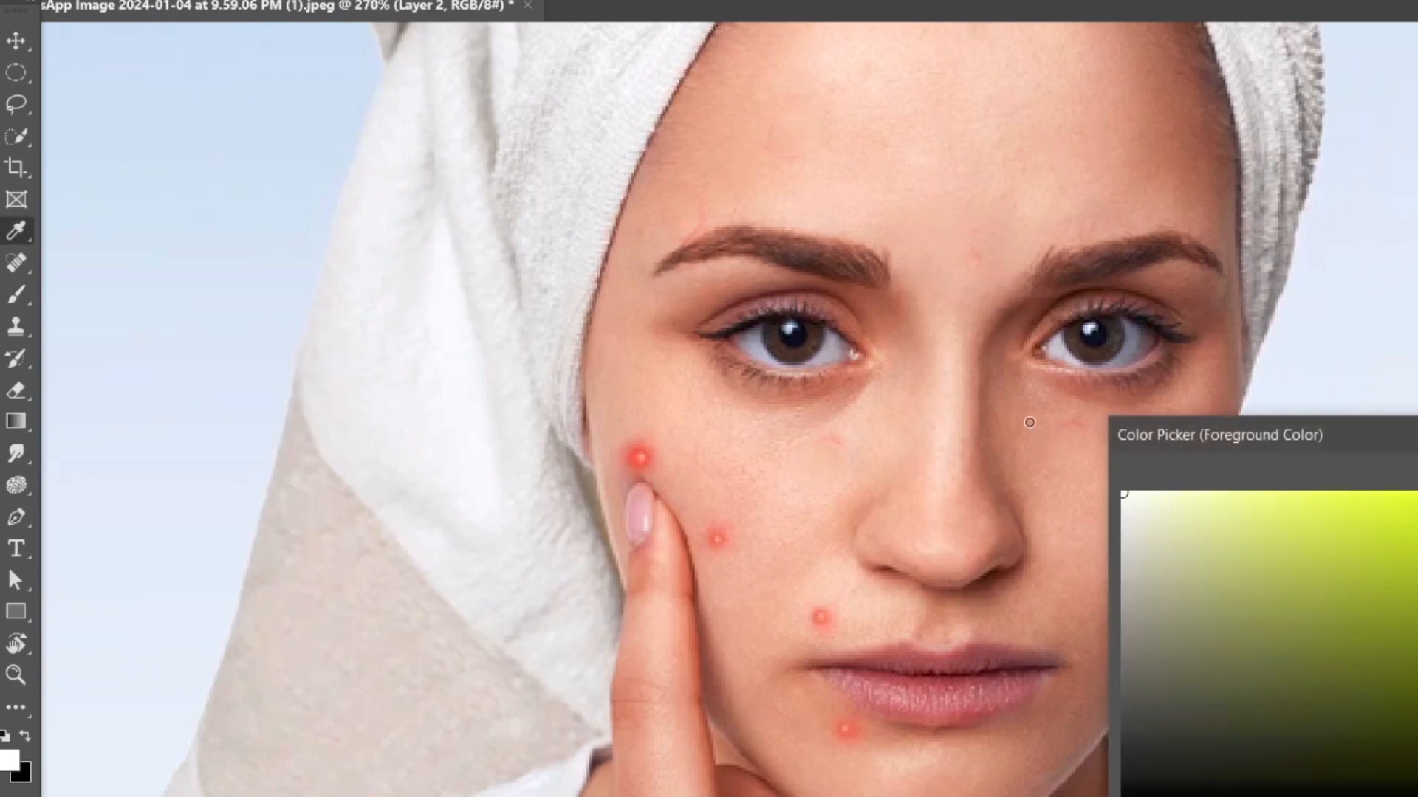
pyautogui.press('Return')
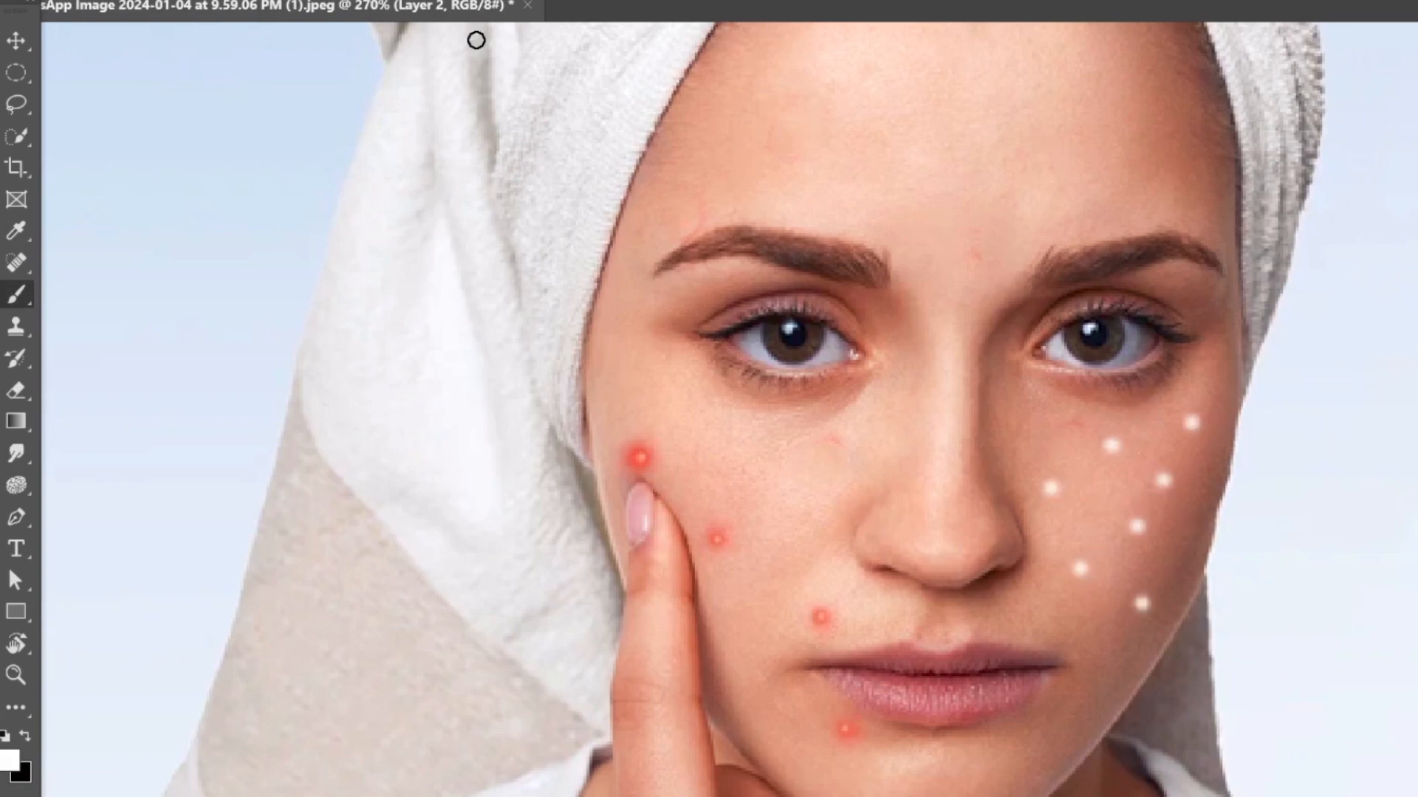
# Step: Return to the Spot Healing Brush, set its painting mode to Darken and remove all the white dots from the right cheek
pyautogui.click(16, 263)
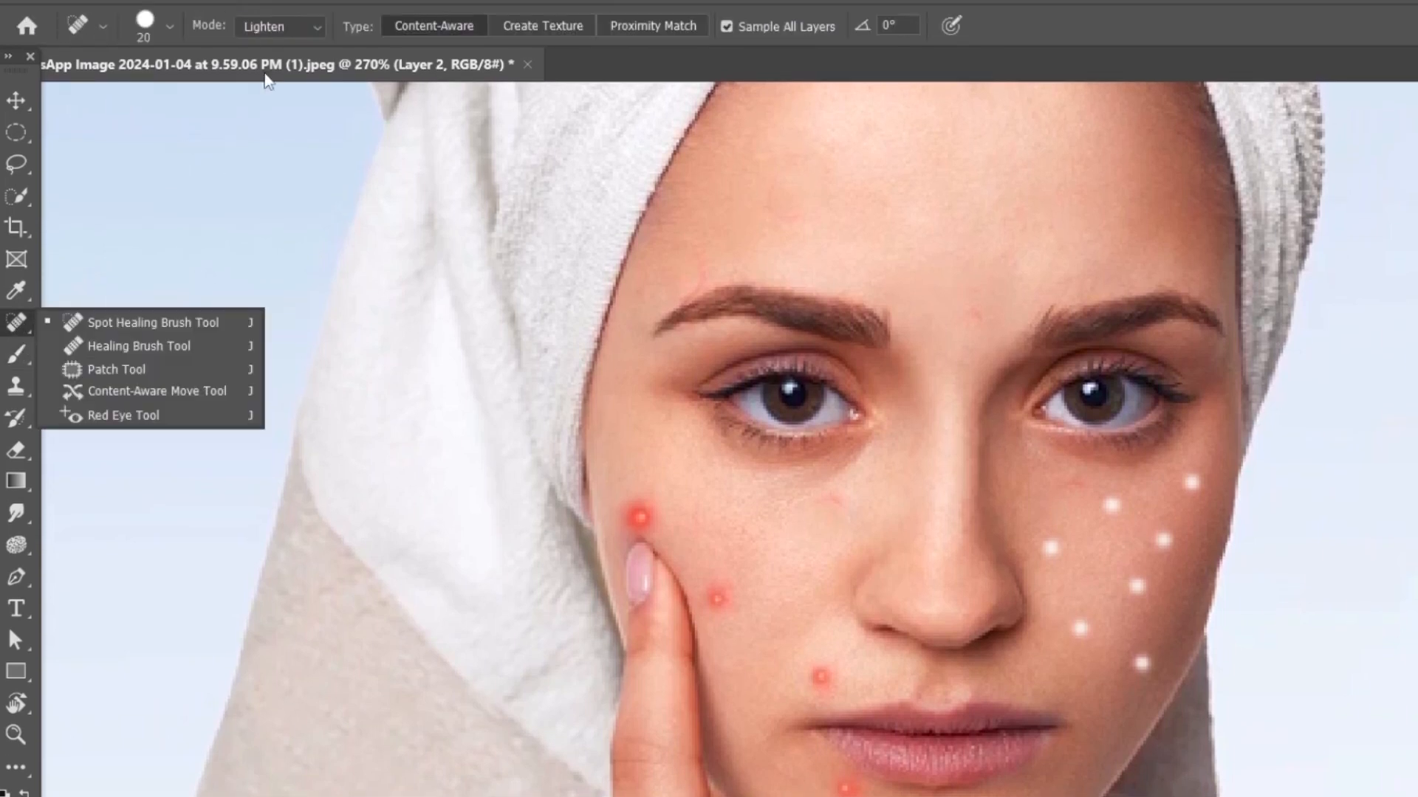
pyautogui.click(319, 31)
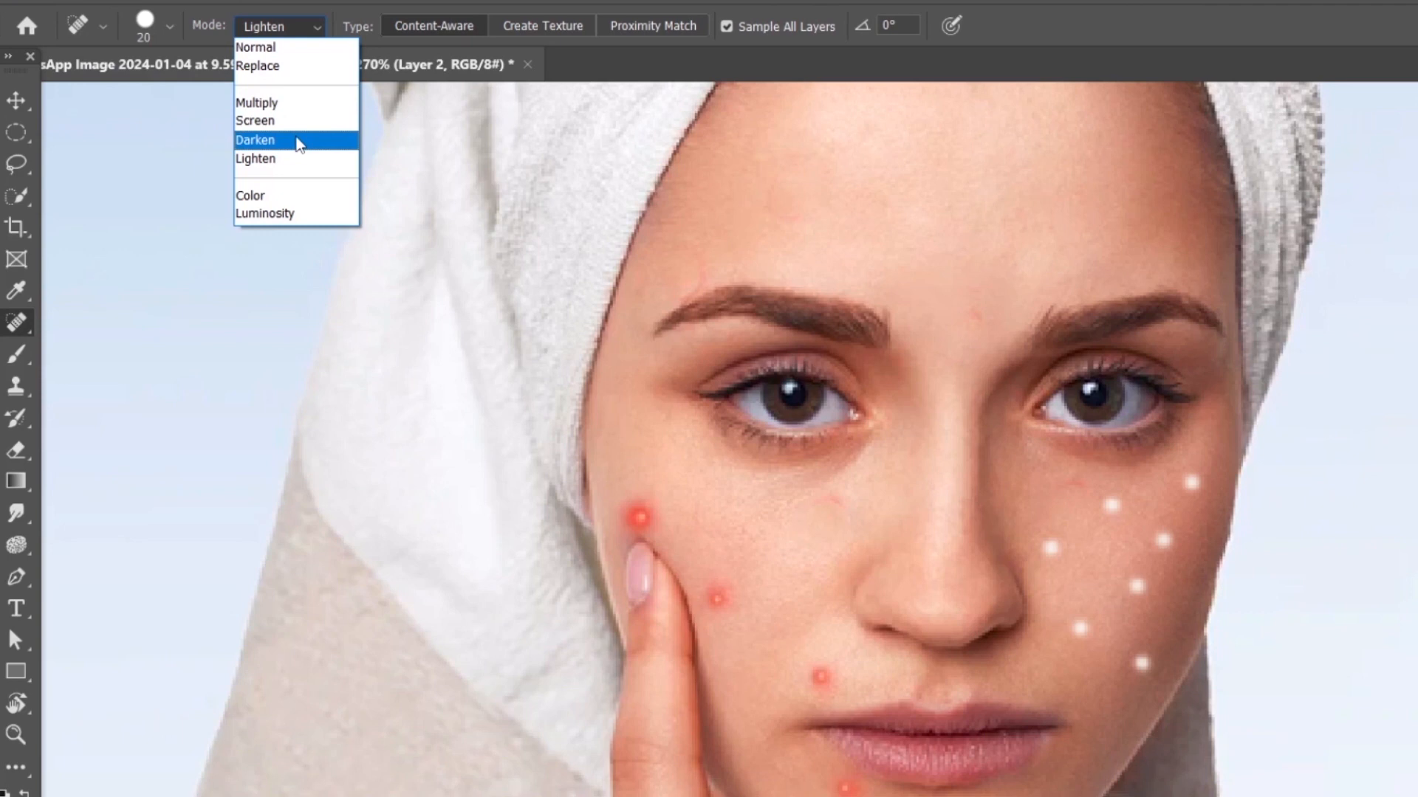
pyautogui.click(299, 140)
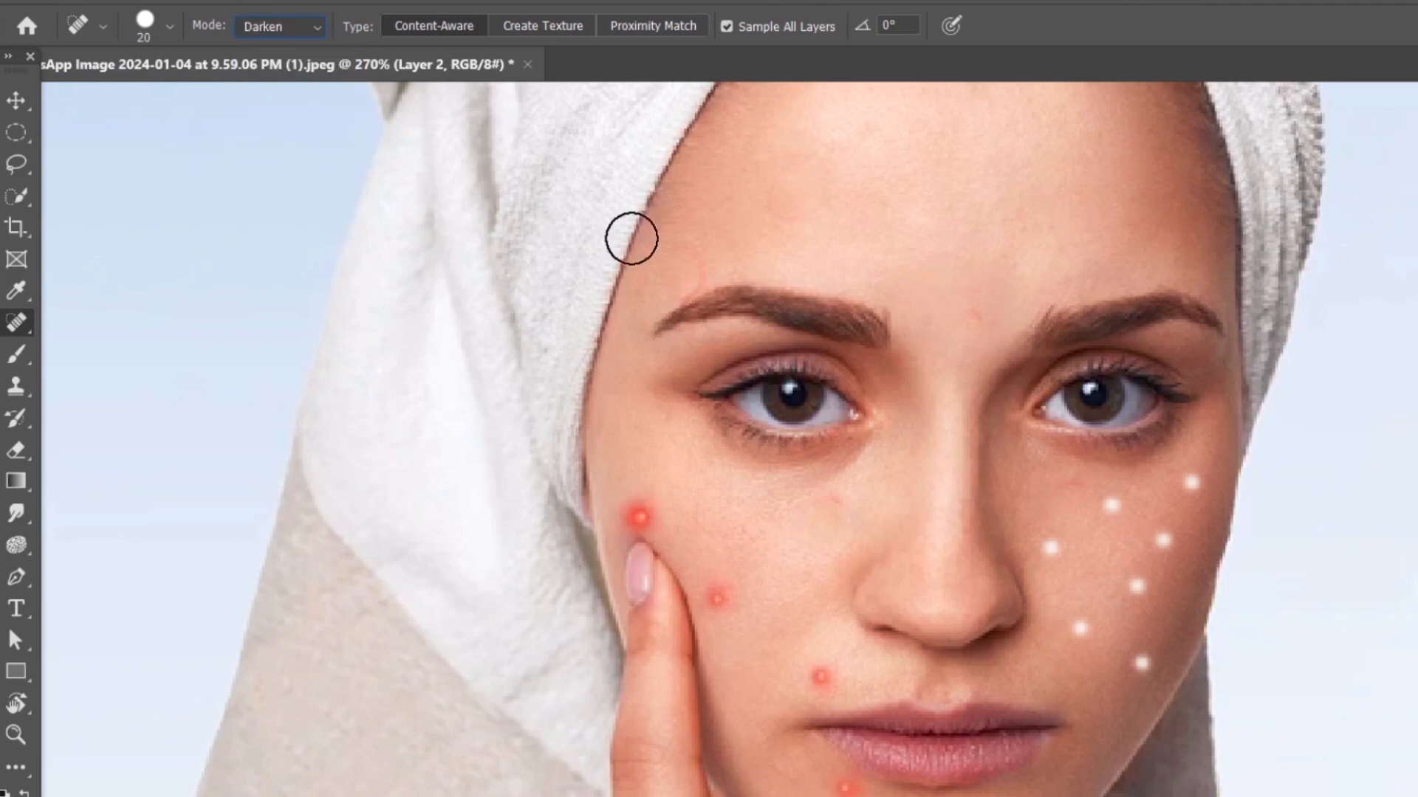
pyautogui.click(1192, 490)
pyautogui.click(1106, 505)
pyautogui.click(1168, 531)
pyautogui.click(1130, 585)
pyautogui.click(1067, 630)
pyautogui.click(1136, 655)
pyautogui.click(1093, 628)
pyautogui.click(1051, 548)
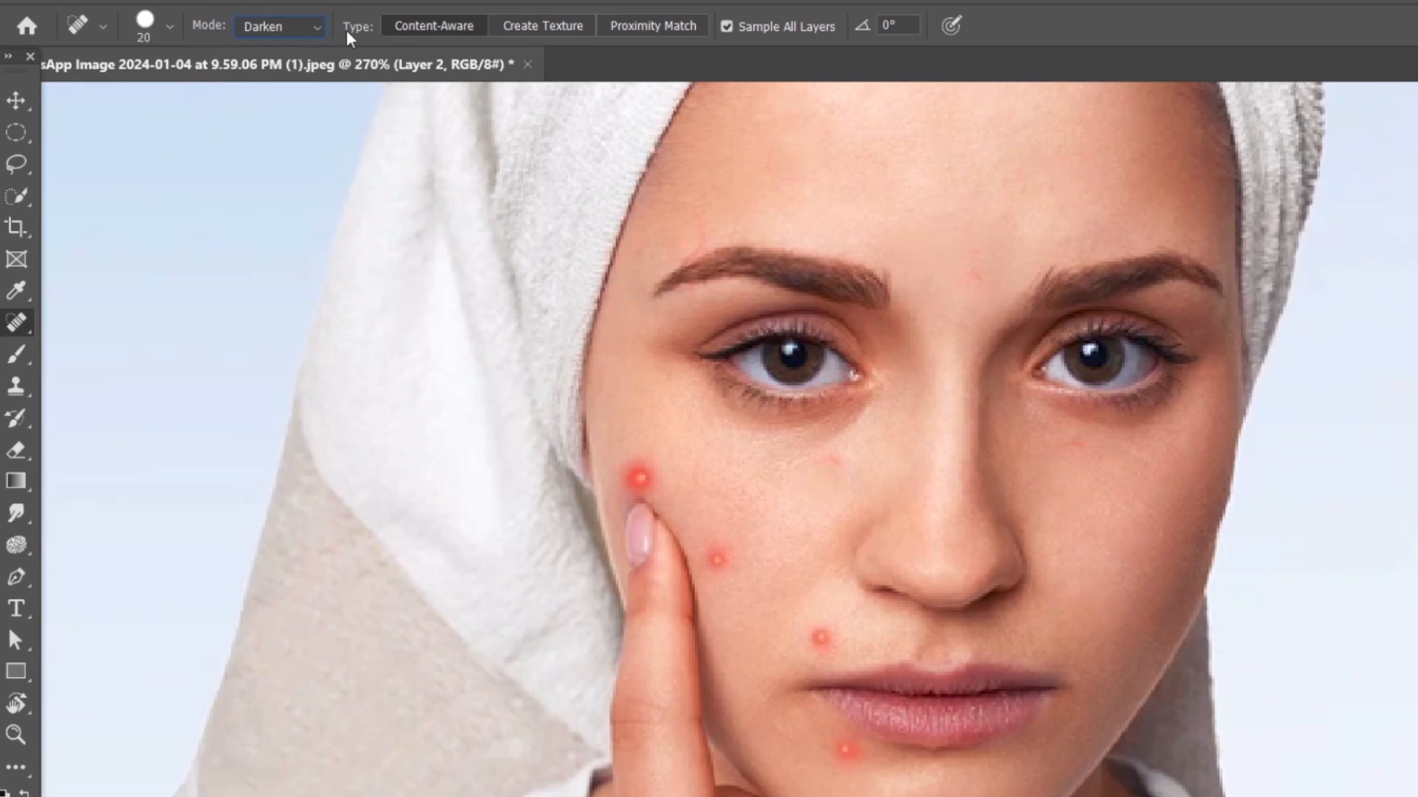
# Step: Set the painting mode to Normal and remove the blemish just above the left corner of the lips
pyautogui.click(311, 34)
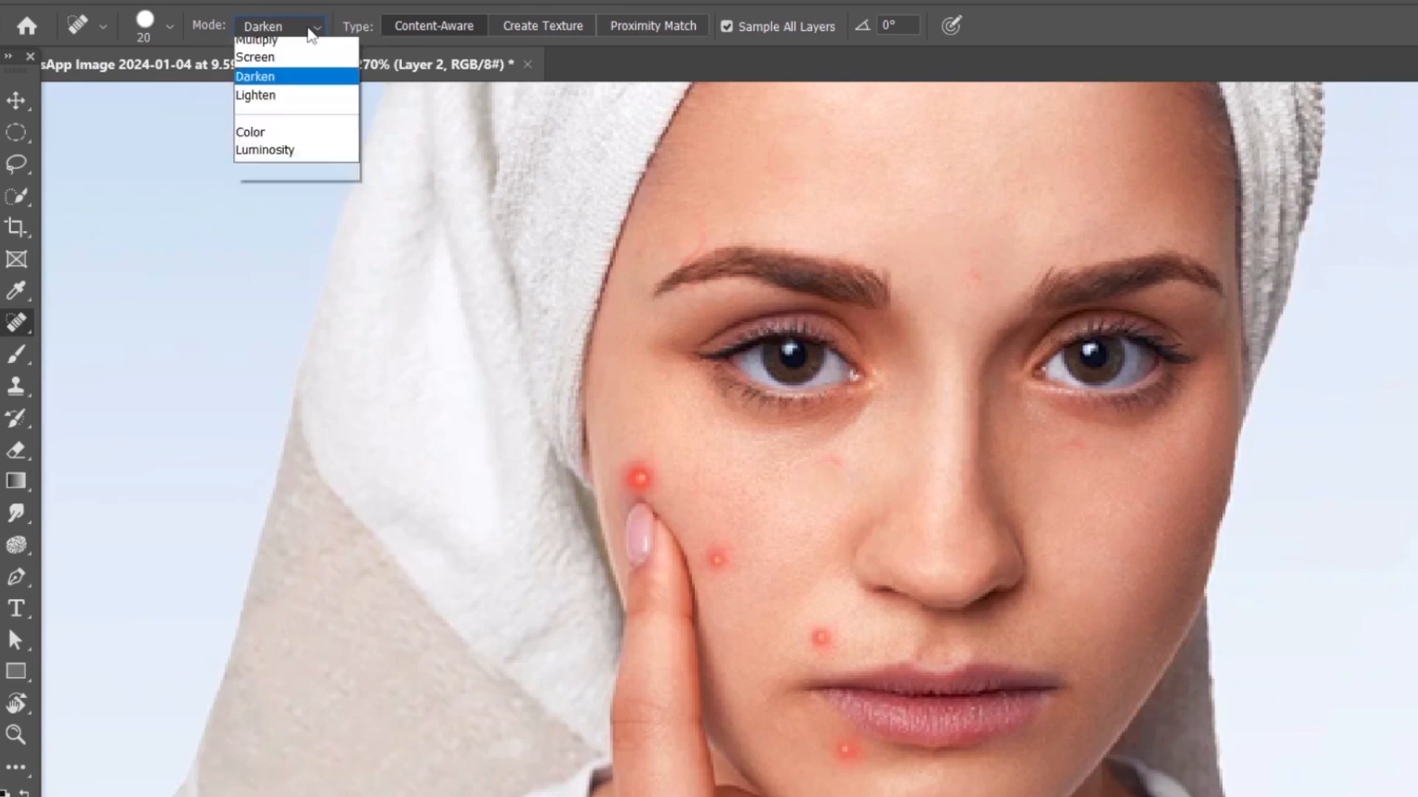
pyautogui.click(312, 46)
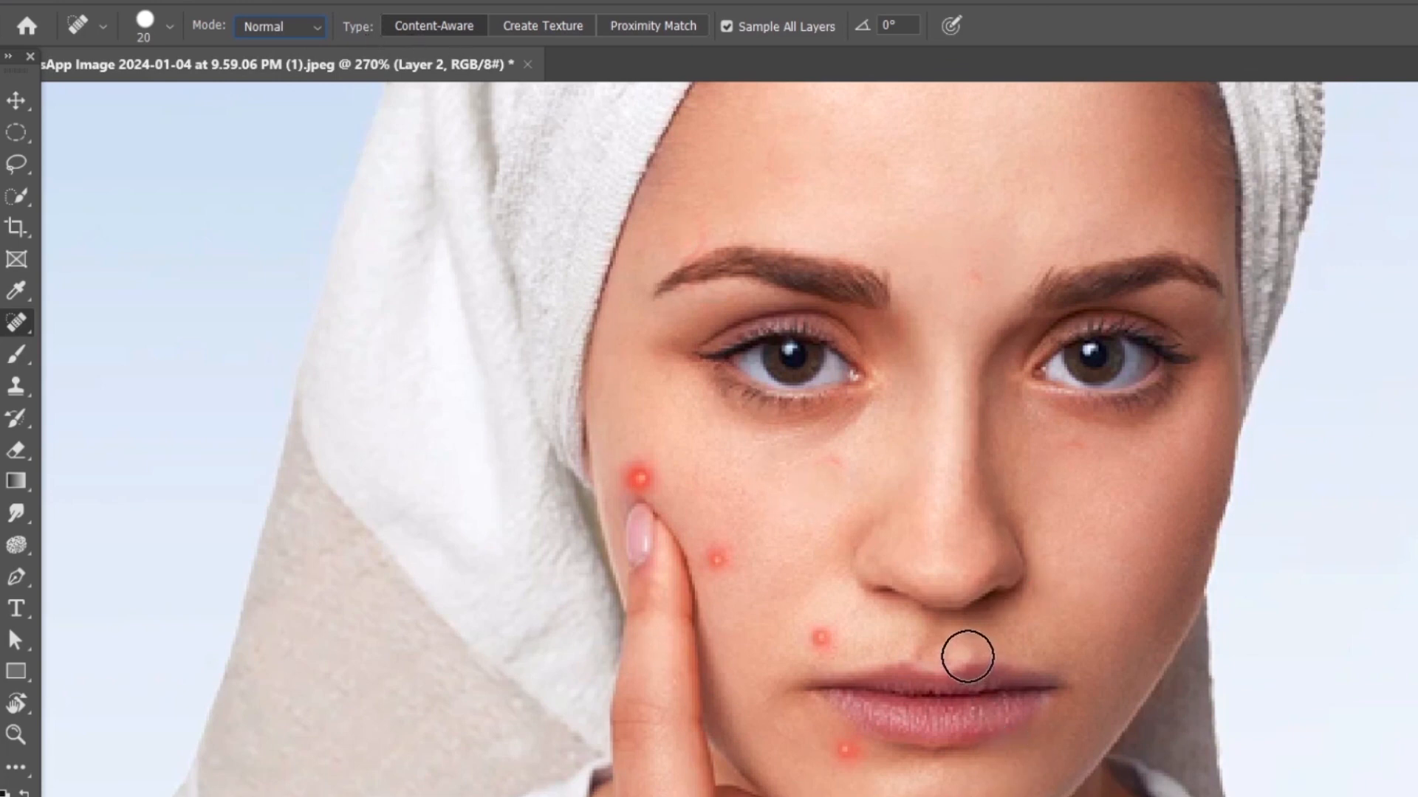
pyautogui.click(821, 638)
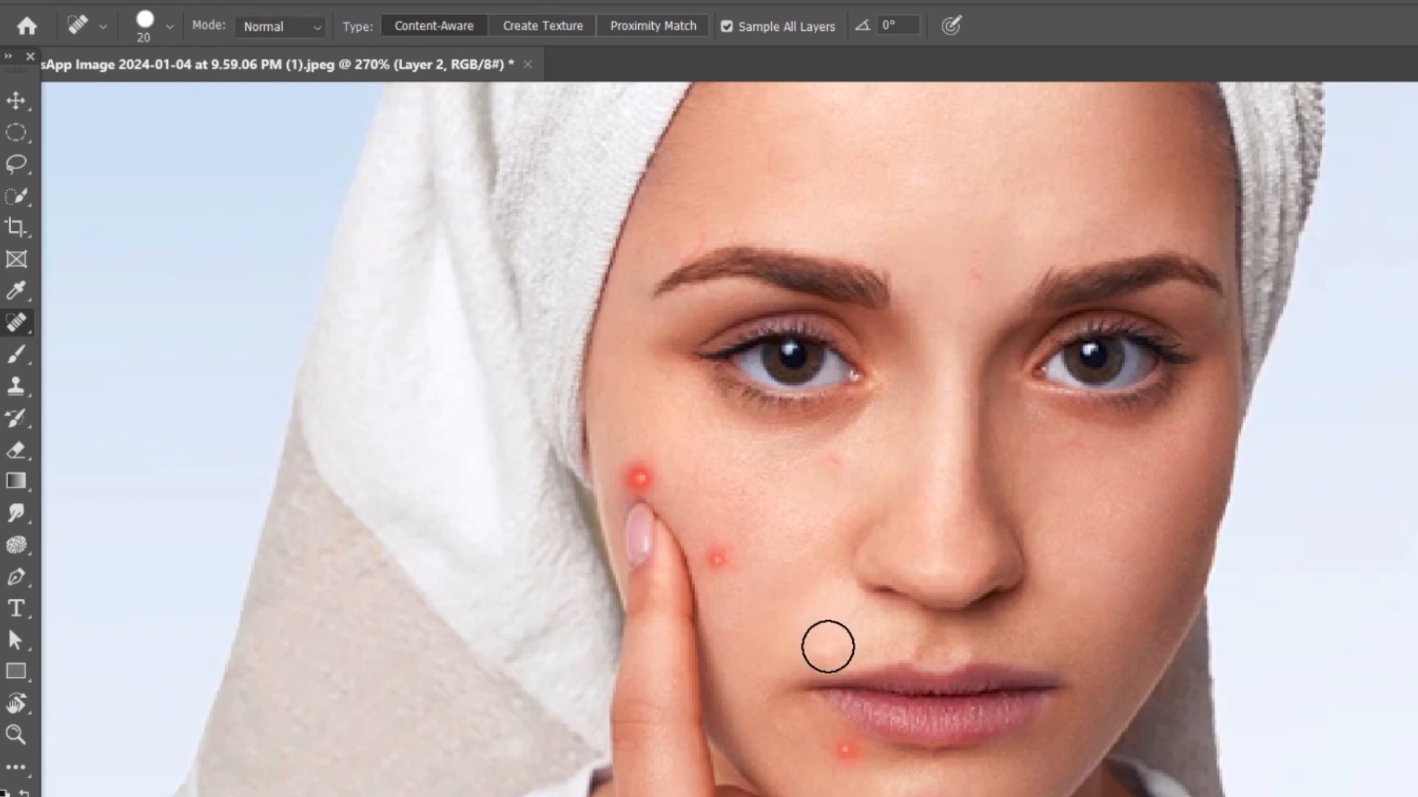
# Step: Try the Create Texture healing type on the blemish below the lips, the left lip corner and the lower cheek blemish, then undo it
pyautogui.scroll(-2, 812, 643)
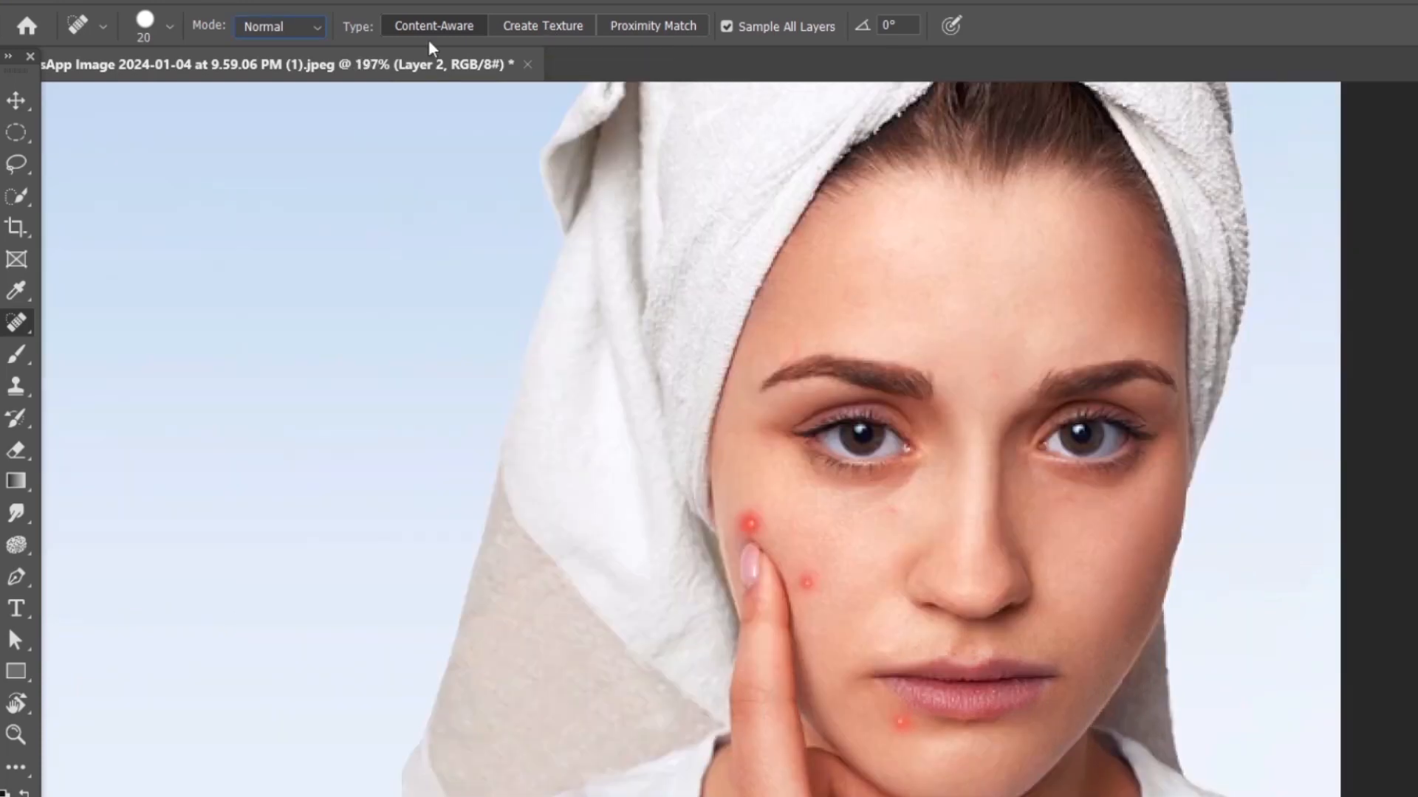
pyautogui.click(530, 28)
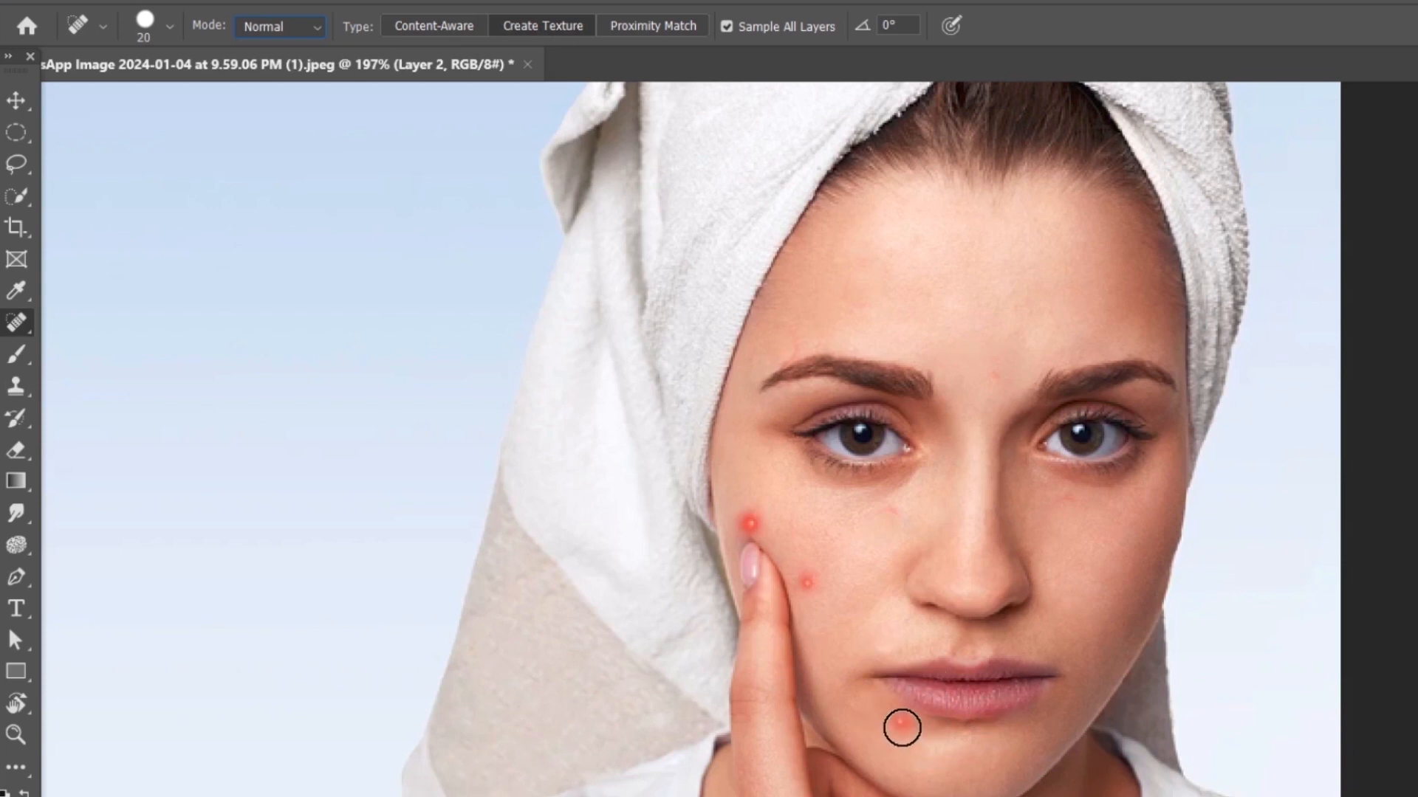
pyautogui.click(902, 721)
pyautogui.scroll(5, 902, 721)
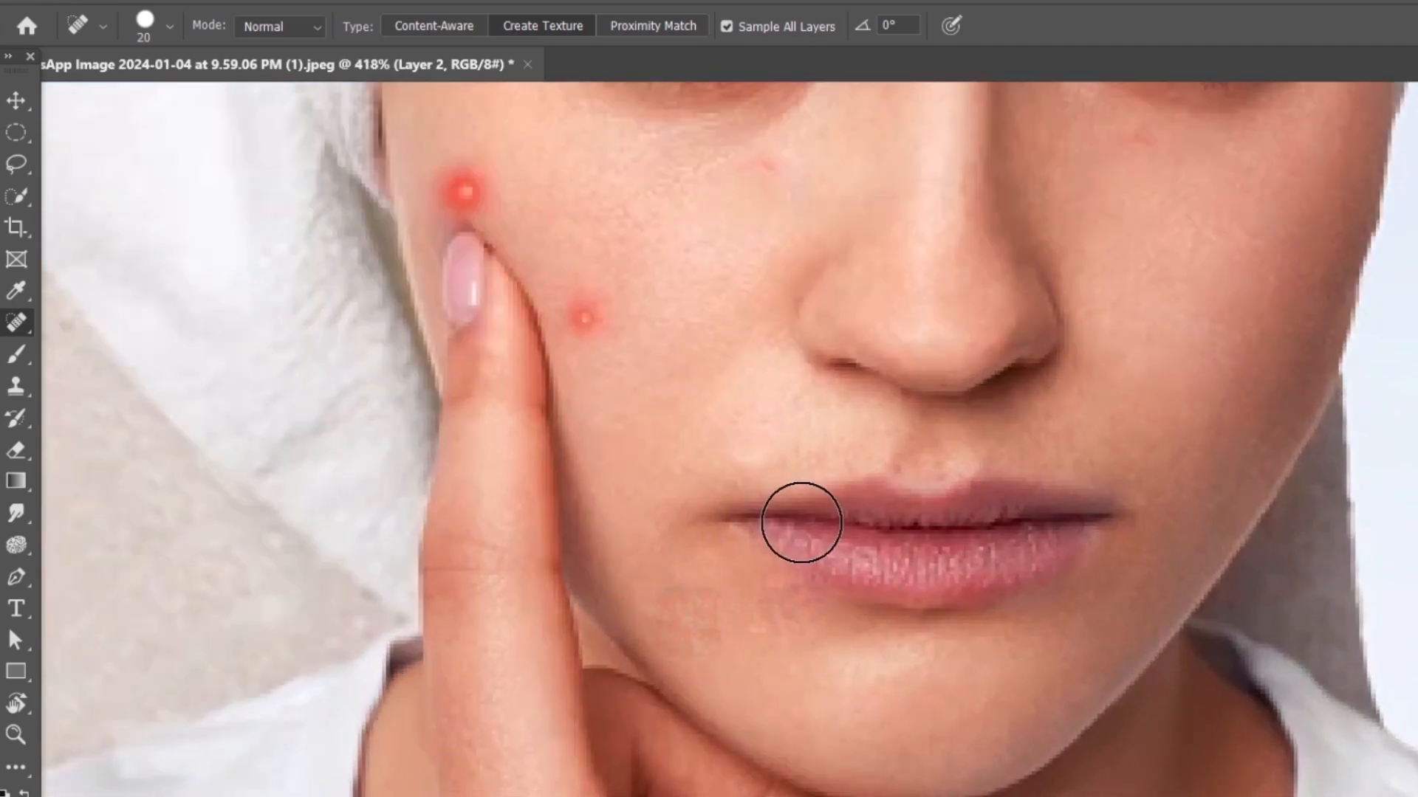
pyautogui.scroll(2, 796, 542)
pyautogui.click(787, 523)
pyautogui.scroll(1, 657, 493)
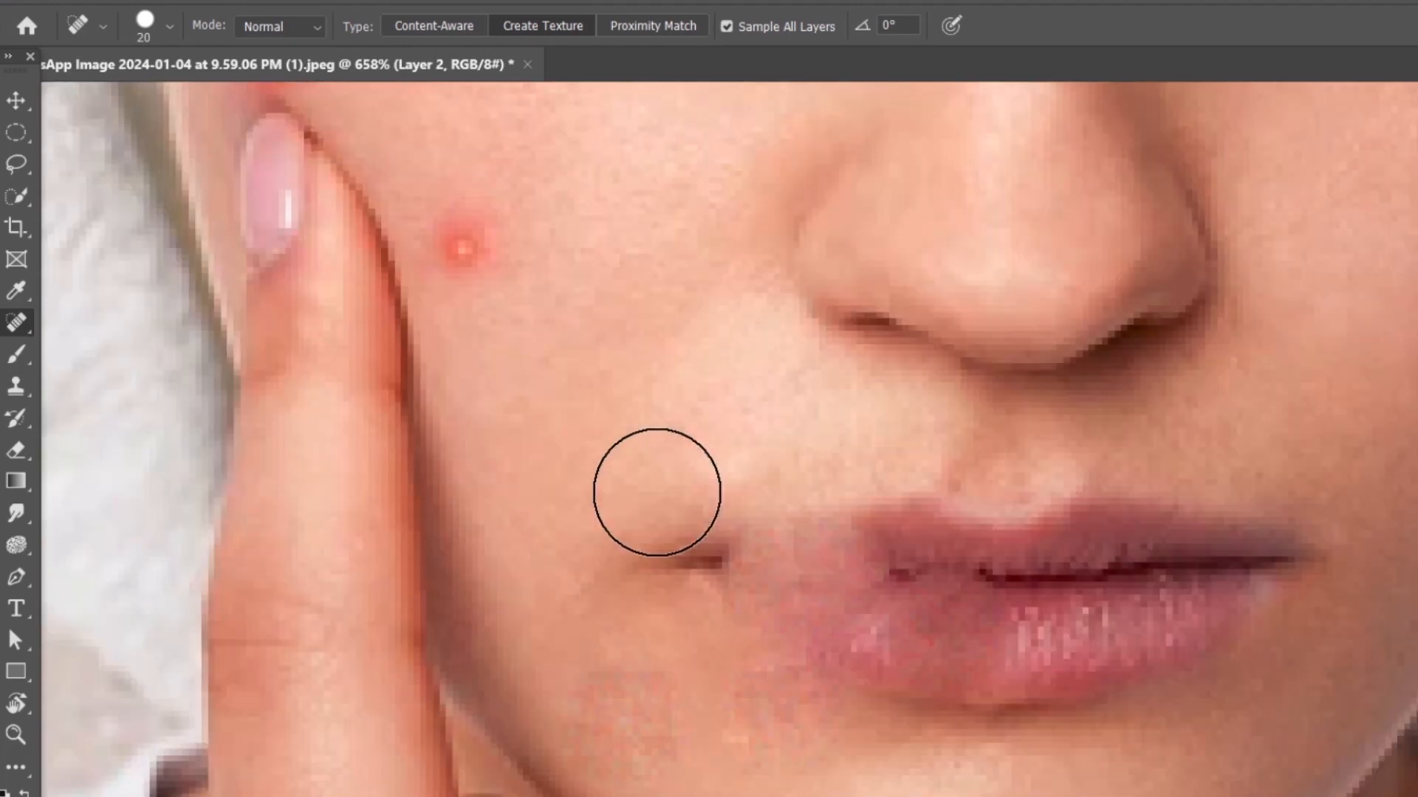
pyautogui.scroll(2, 656, 493)
pyautogui.click(487, 395)
pyautogui.scroll(-2, 687, 443)
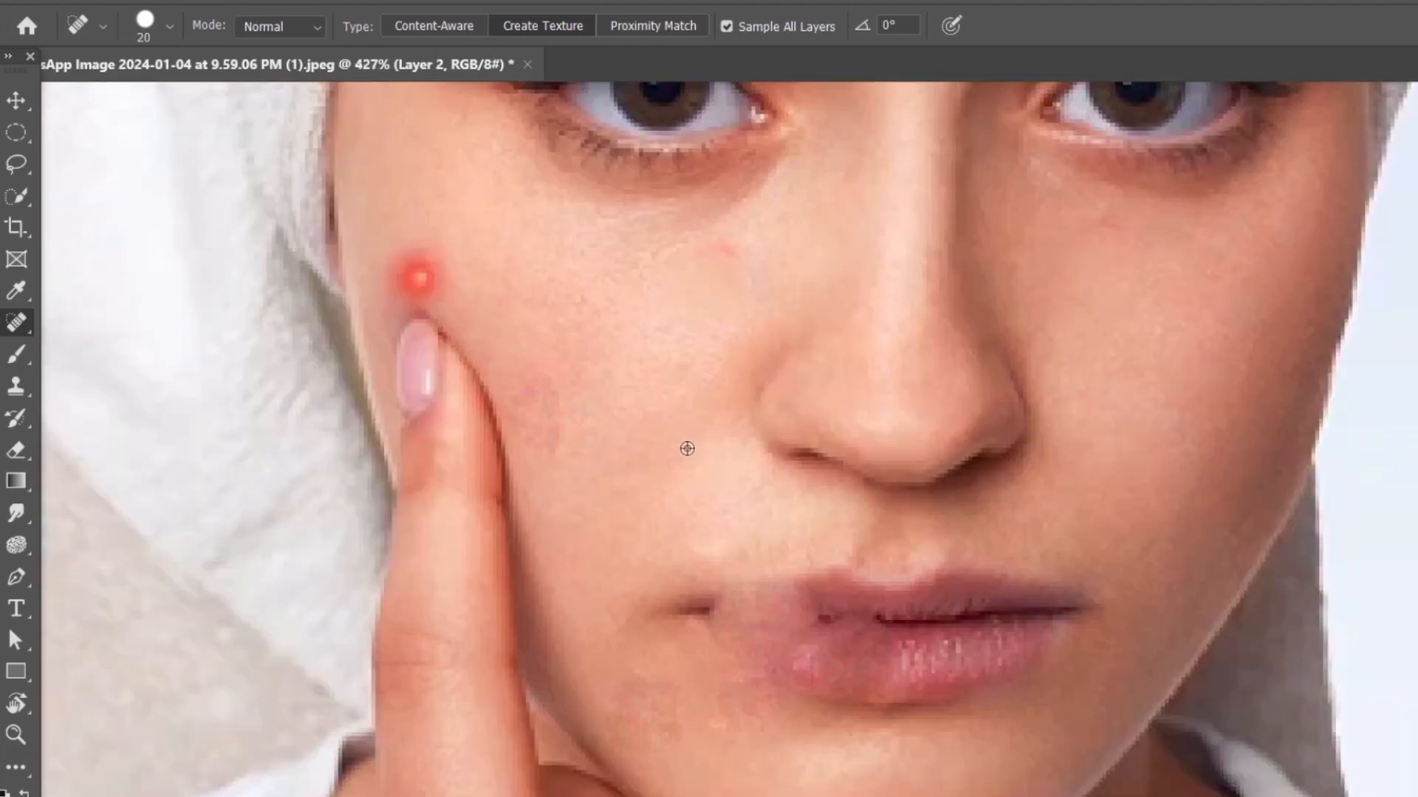
pyautogui.scroll(-3, 687, 448)
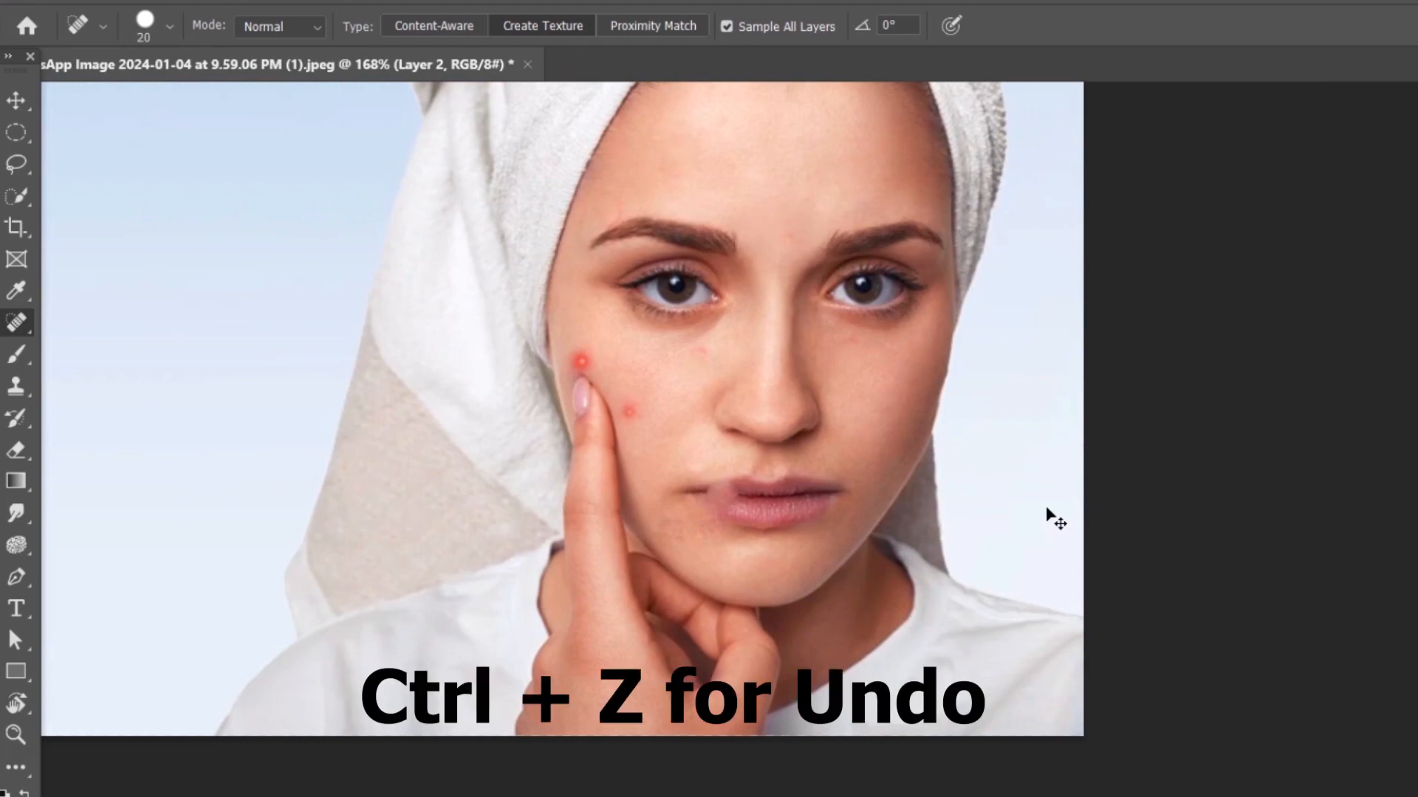
# Step: Try the Proximity Match healing type on the inner eyebrow ends and the blemish above the fingertip, and undo the strokes
pyautogui.scroll(4, 989, 414)
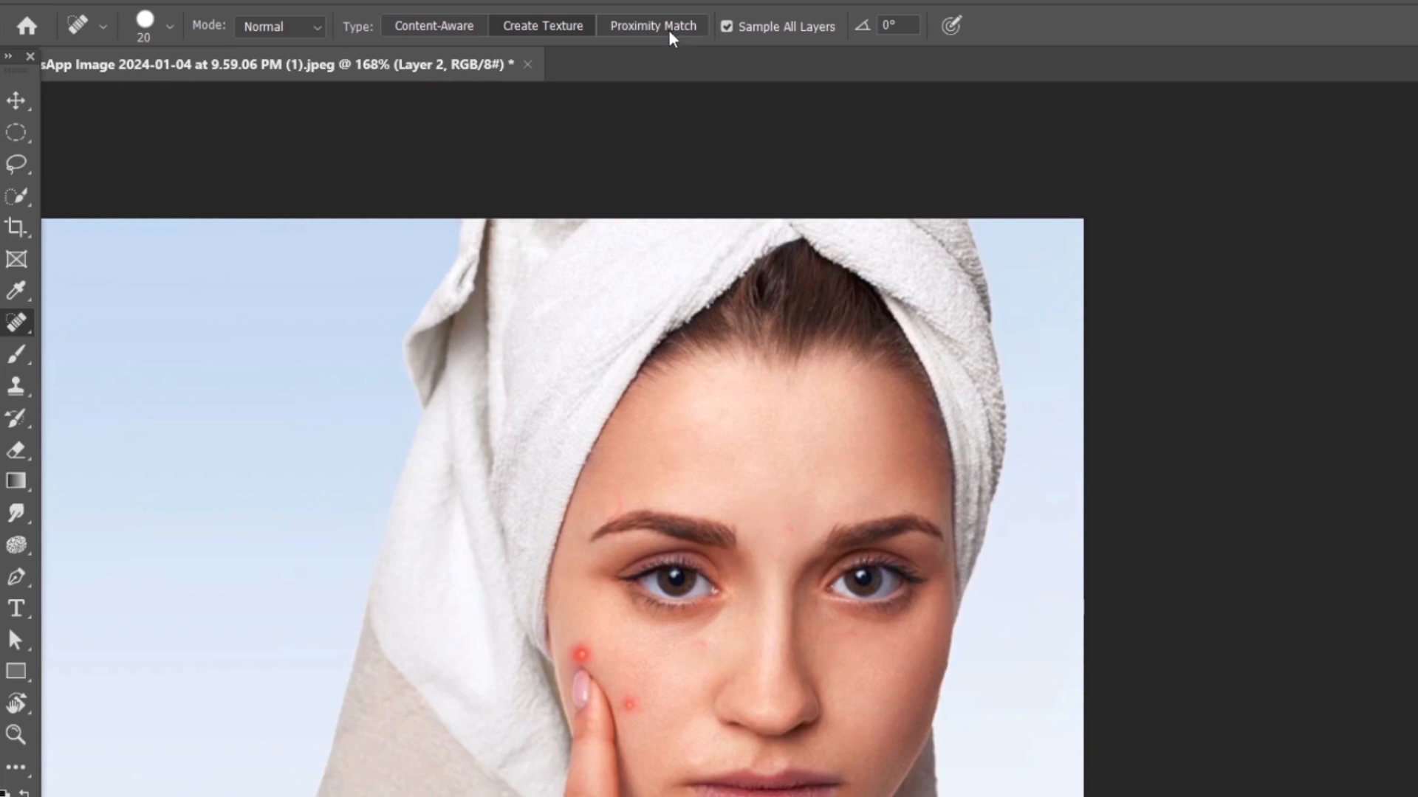
pyautogui.click(685, 33)
pyautogui.scroll(3, 849, 550)
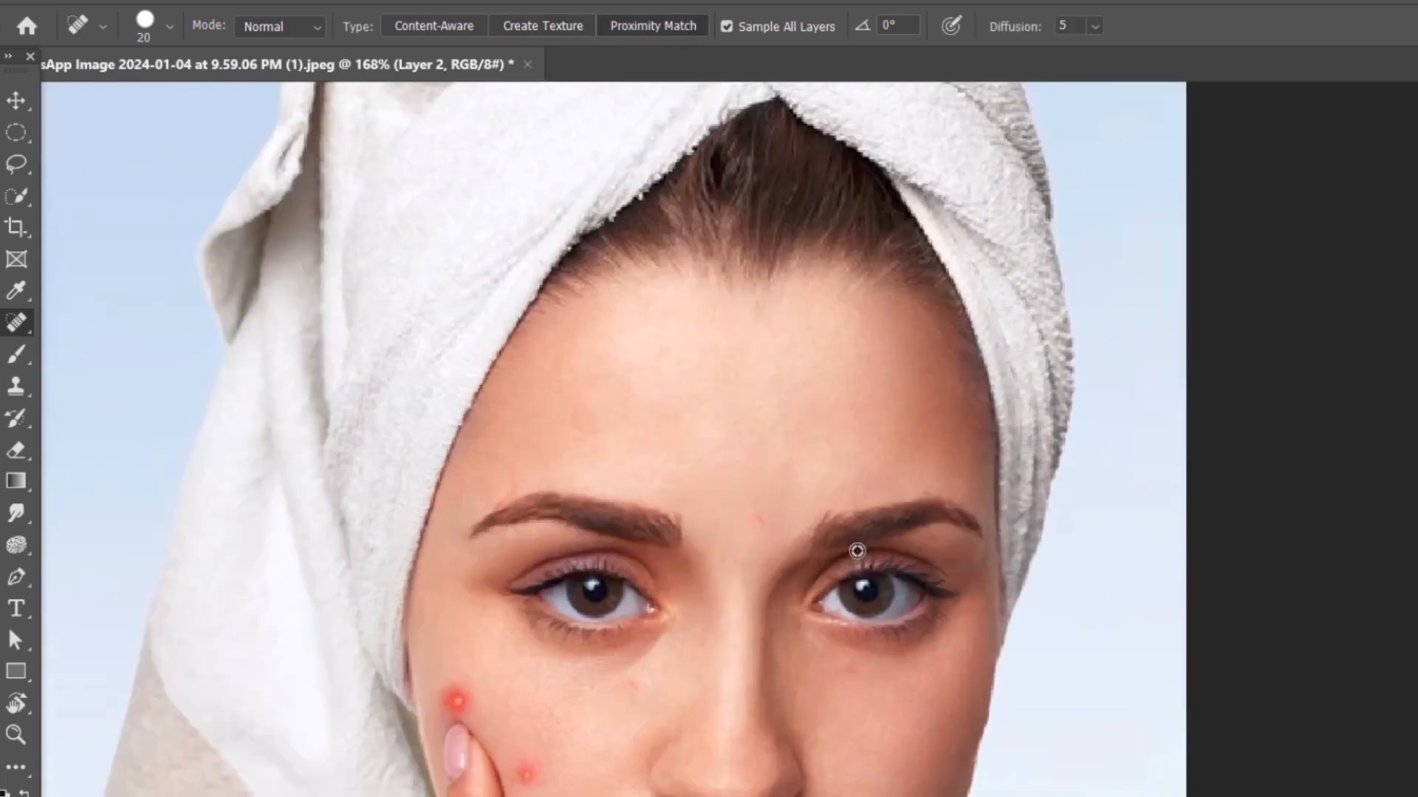
pyautogui.scroll(3, 798, 627)
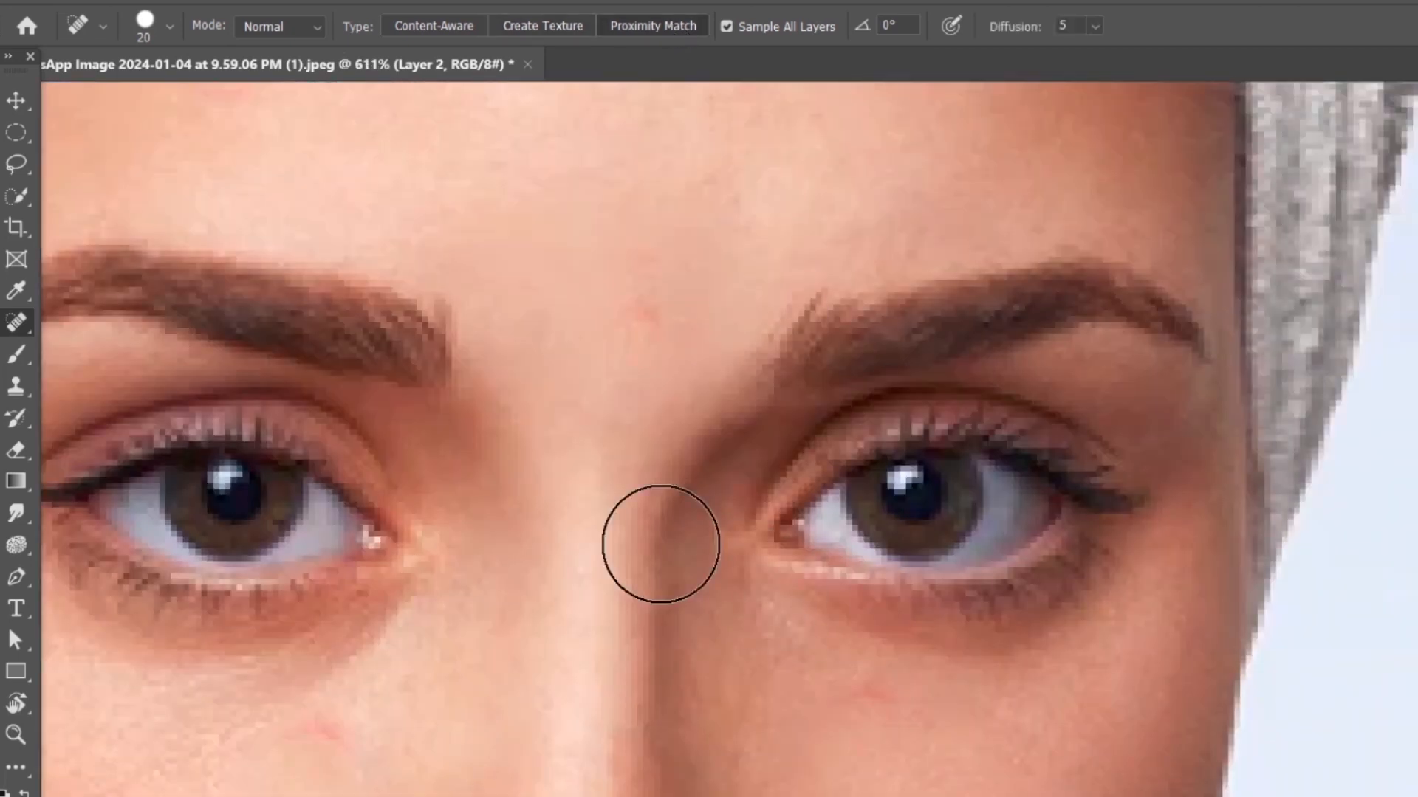
pyautogui.moveTo(502, 474); pyautogui.dragTo(813, 450)
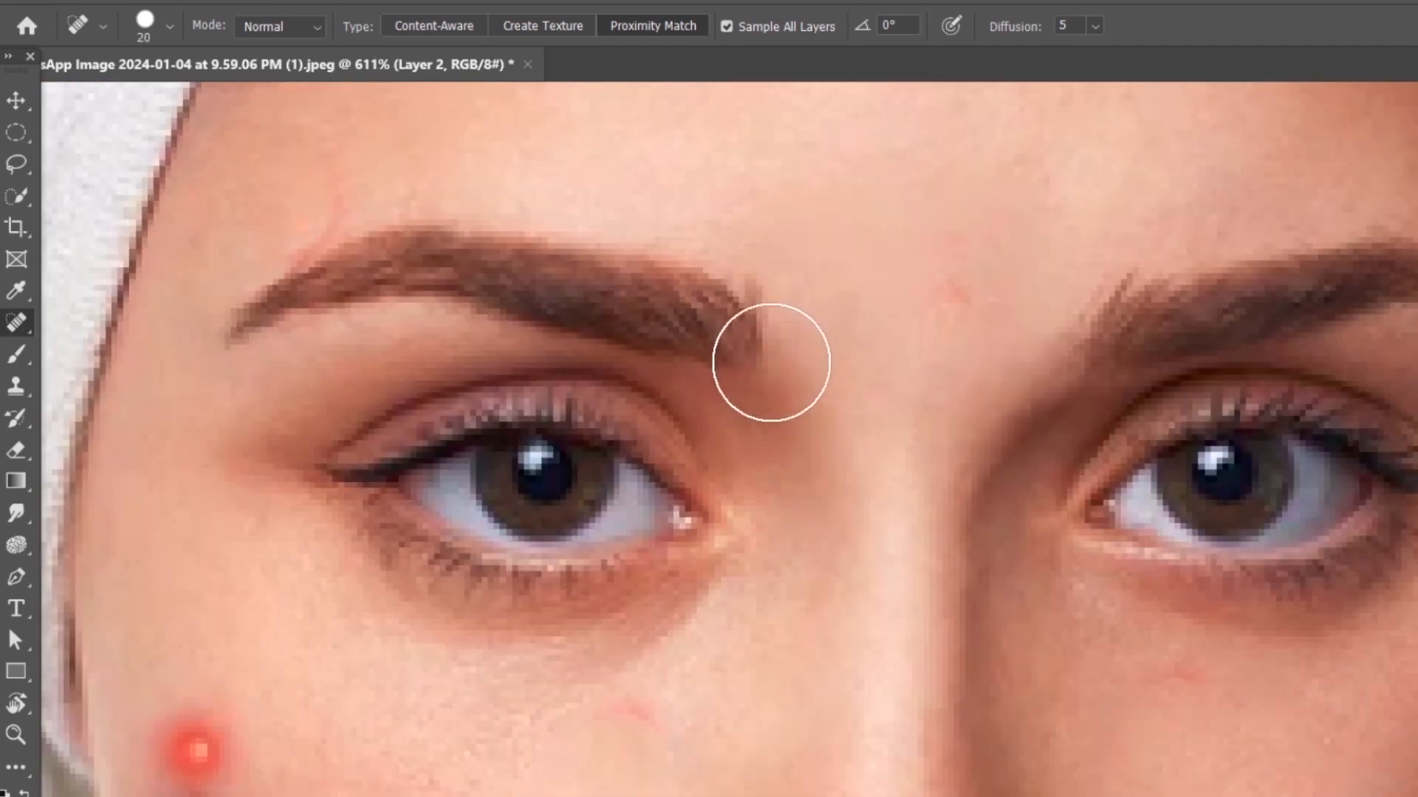
pyautogui.click(768, 357)
pyautogui.click(819, 414)
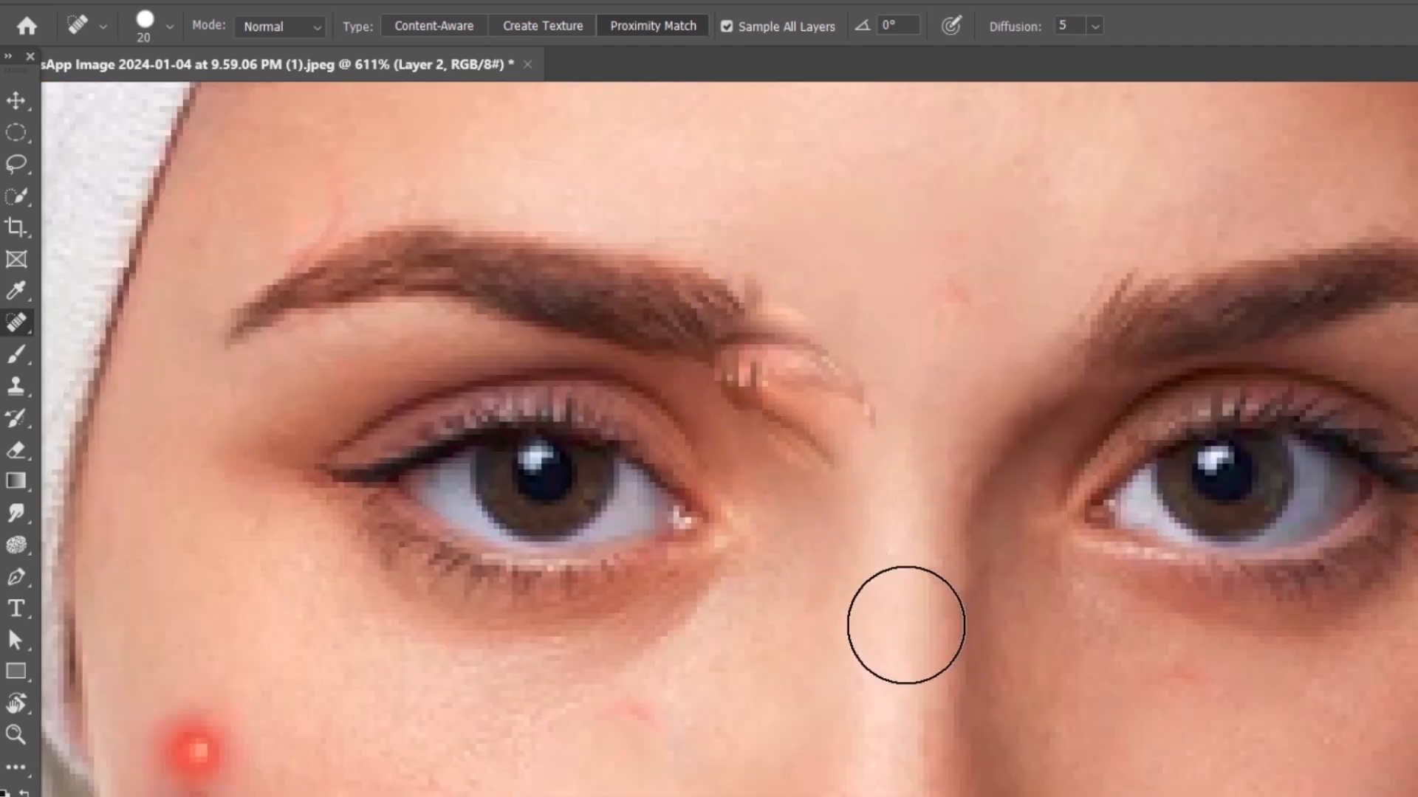
pyautogui.click(178, 738)
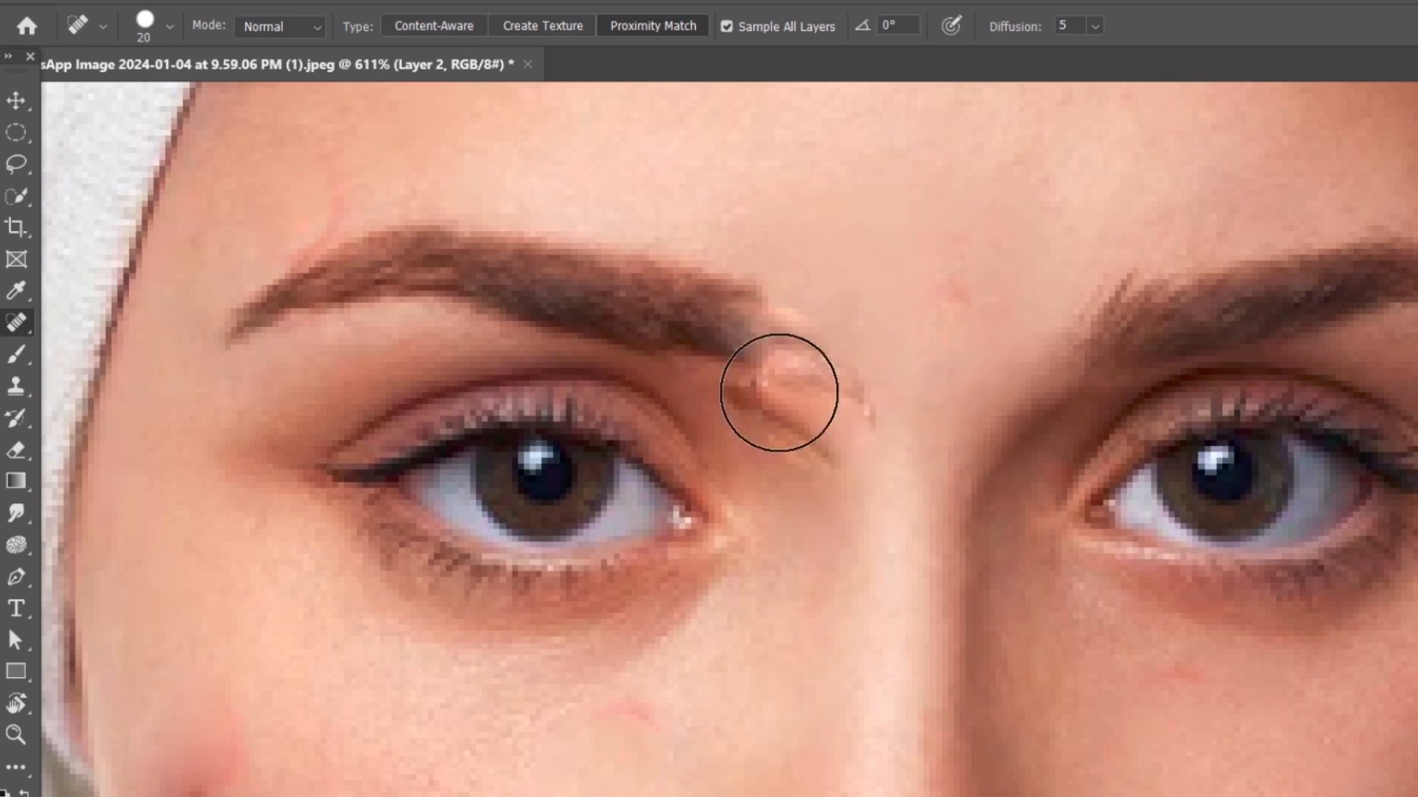
pyautogui.click(804, 437)
pyautogui.click(846, 428)
pyautogui.click(1089, 339)
pyautogui.scroll(-6, 876, 355)
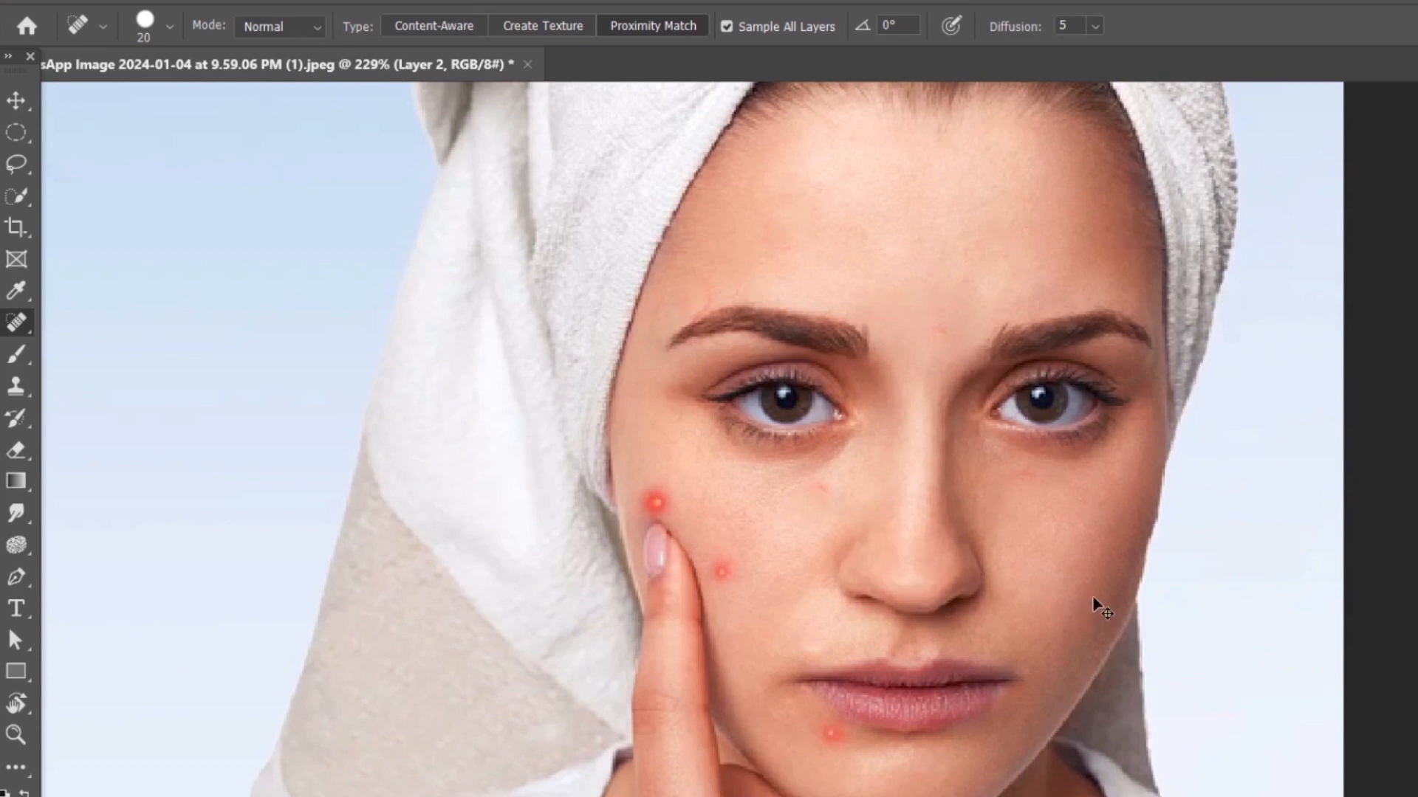
# Step: Switch the healing type to Content-Aware and remove the remaining blemishes above the fingertip, on the left cheek and below the lips
pyautogui.click(443, 28)
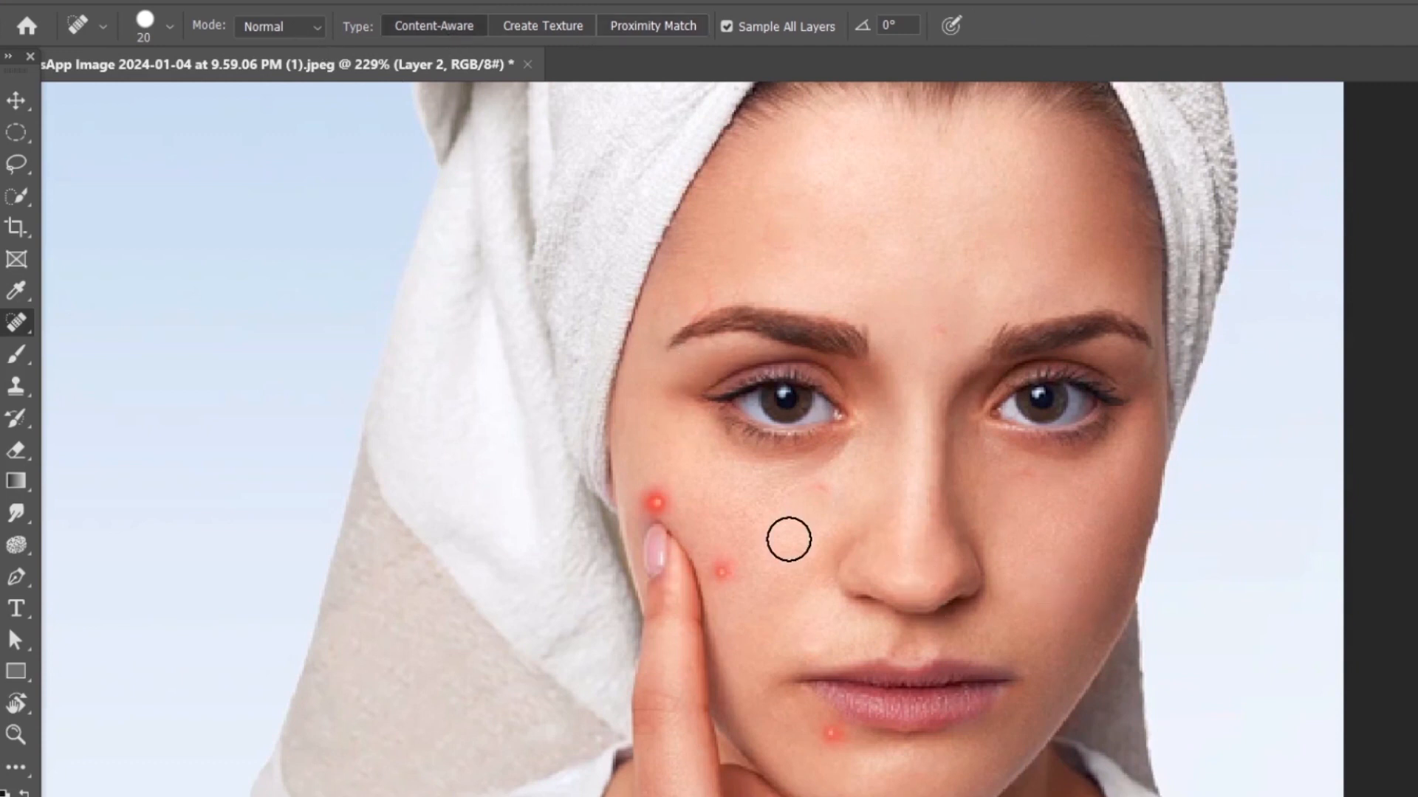
pyautogui.click(655, 501)
pyautogui.click(721, 570)
pyautogui.click(826, 735)
pyautogui.scroll(-6, 748, 626)
pyautogui.scroll(3, 724, 615)
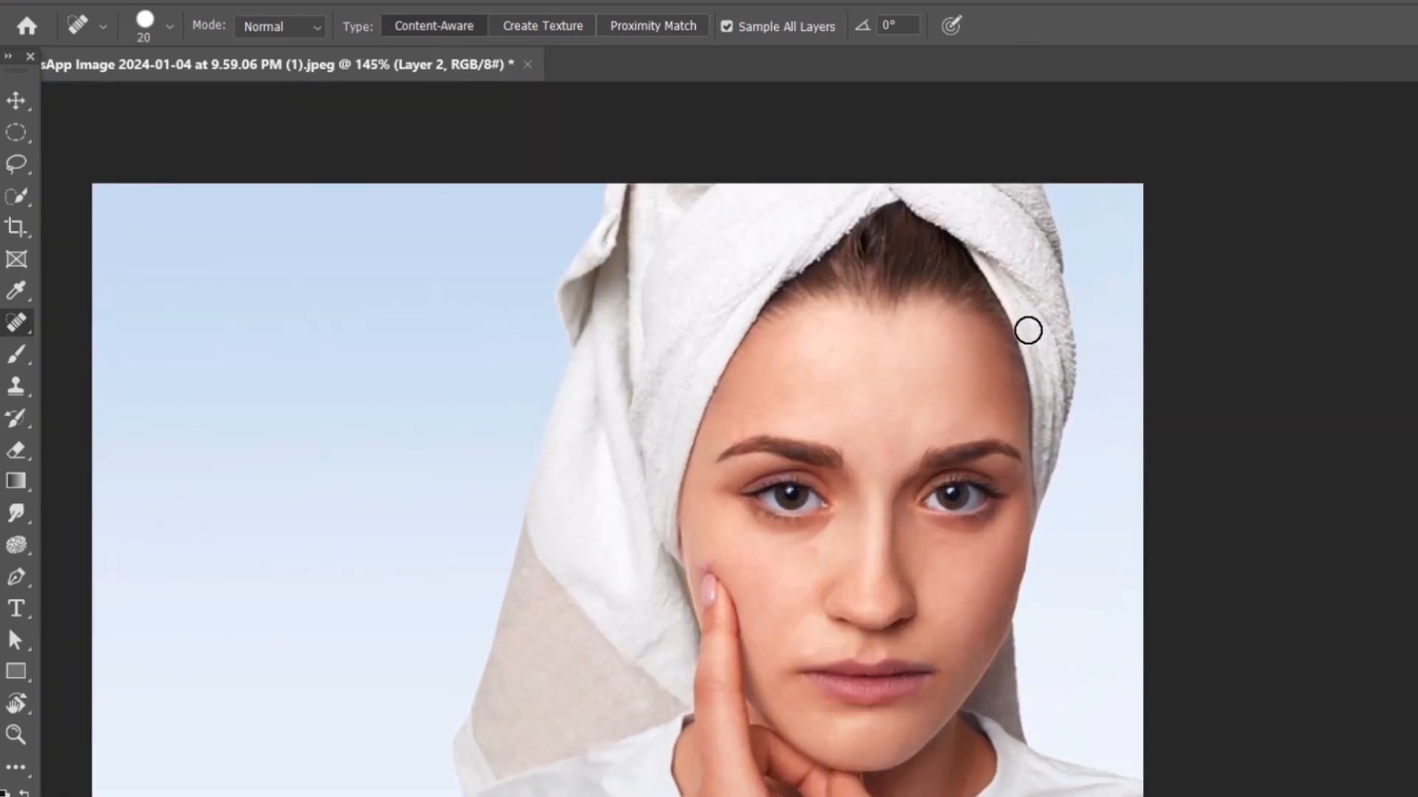